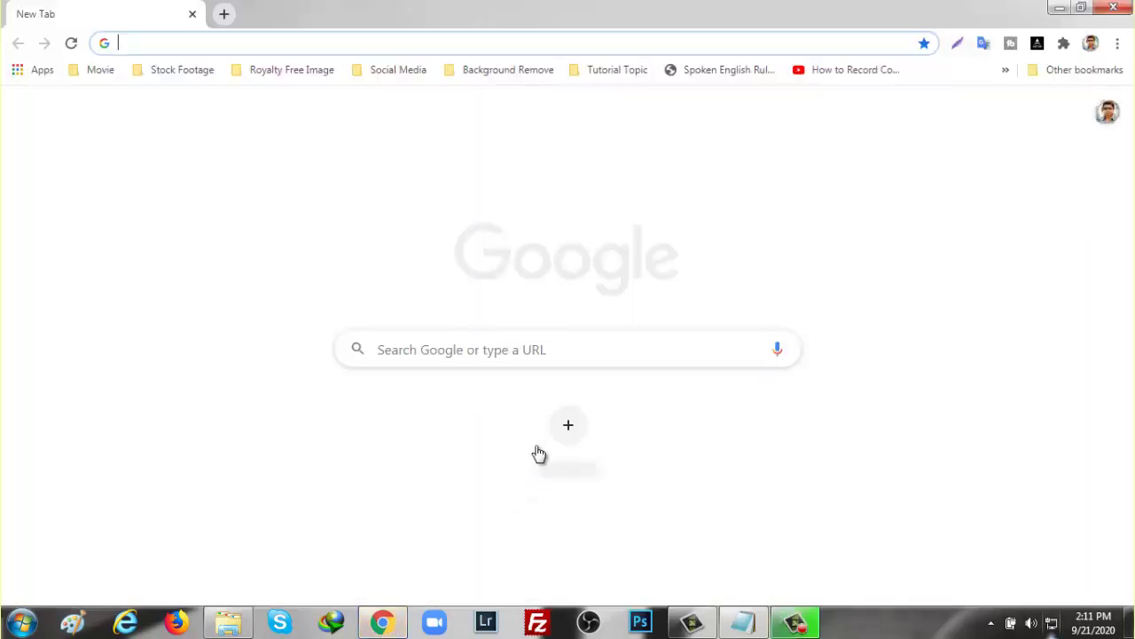
Step: Search Google for 'How many computers are there in the world?'
{"action": "left_click", "coordinate": [564, 357]}
{"action": "type", "text": "How many computers are "}
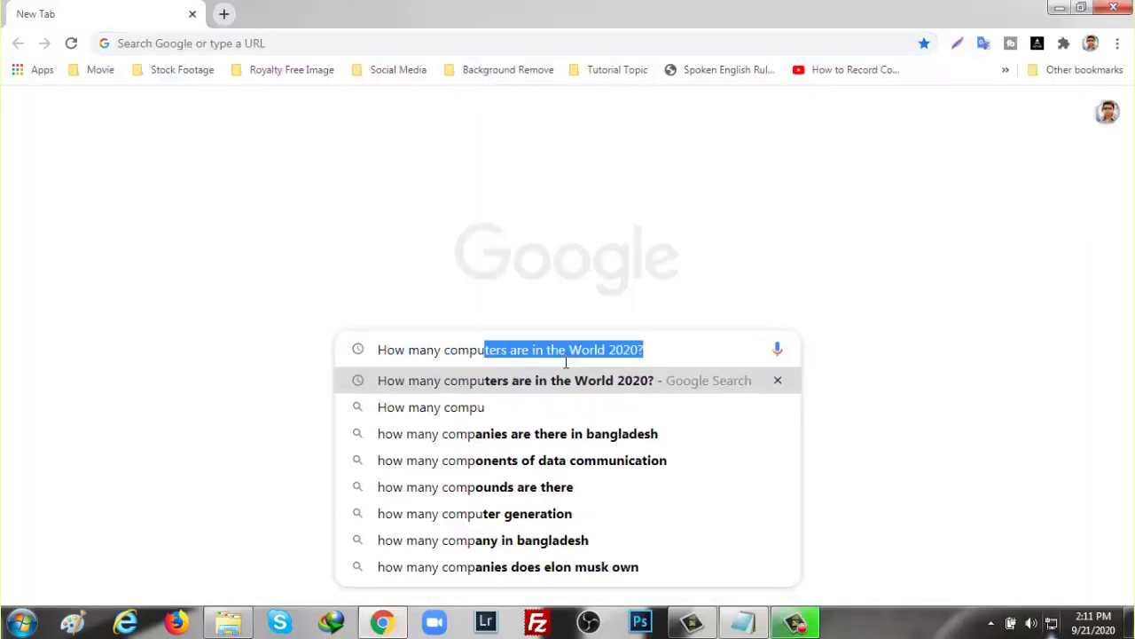
{"action": "type", "text": "there in the world?"}
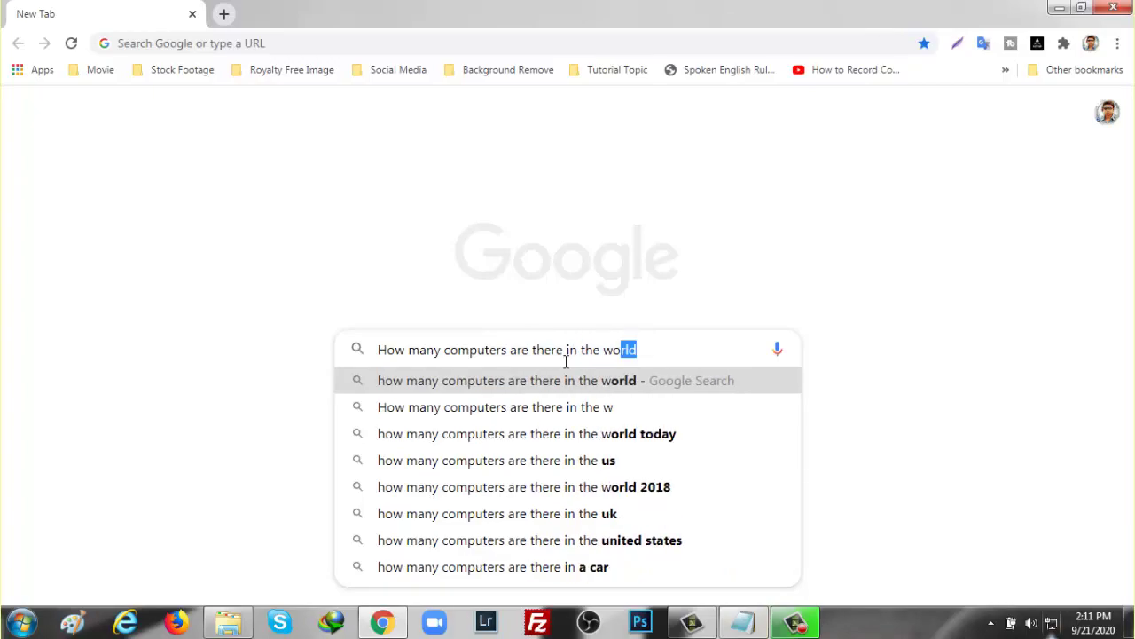
{"action": "key", "text": "Return"}
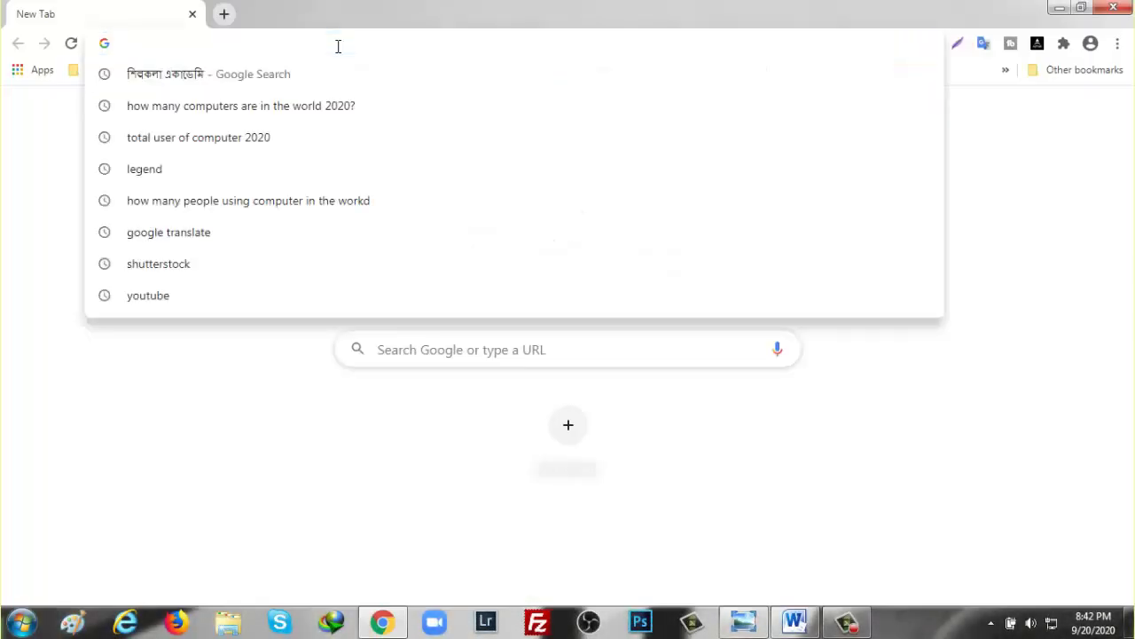
Step: Load the savardsoftware.com TurboTop download page and highlight the 1002 KB installer size
{"action": "type", "text": "sava"}
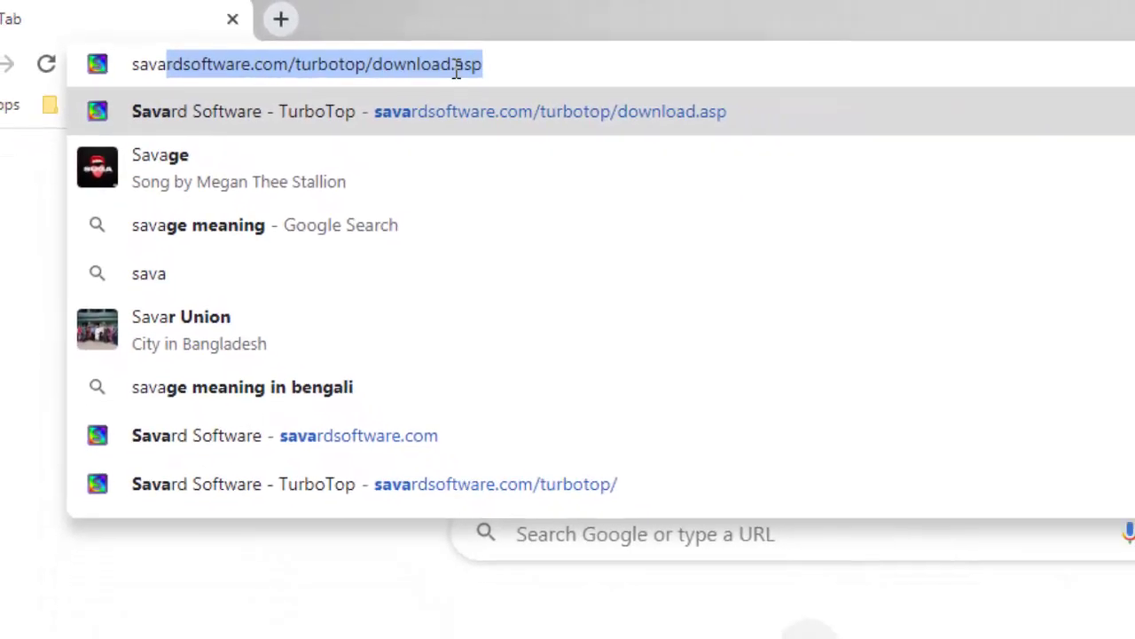
{"action": "key", "text": "Return"}
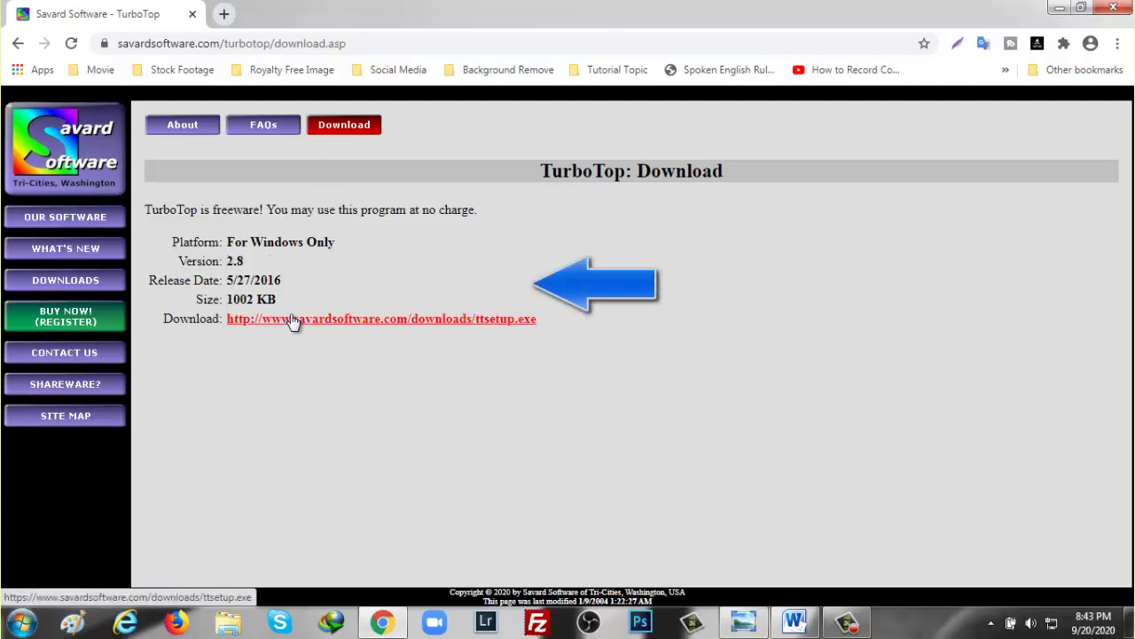
{"action": "left_click_drag", "start_coordinate": [228, 300], "coordinate": [283, 302]}
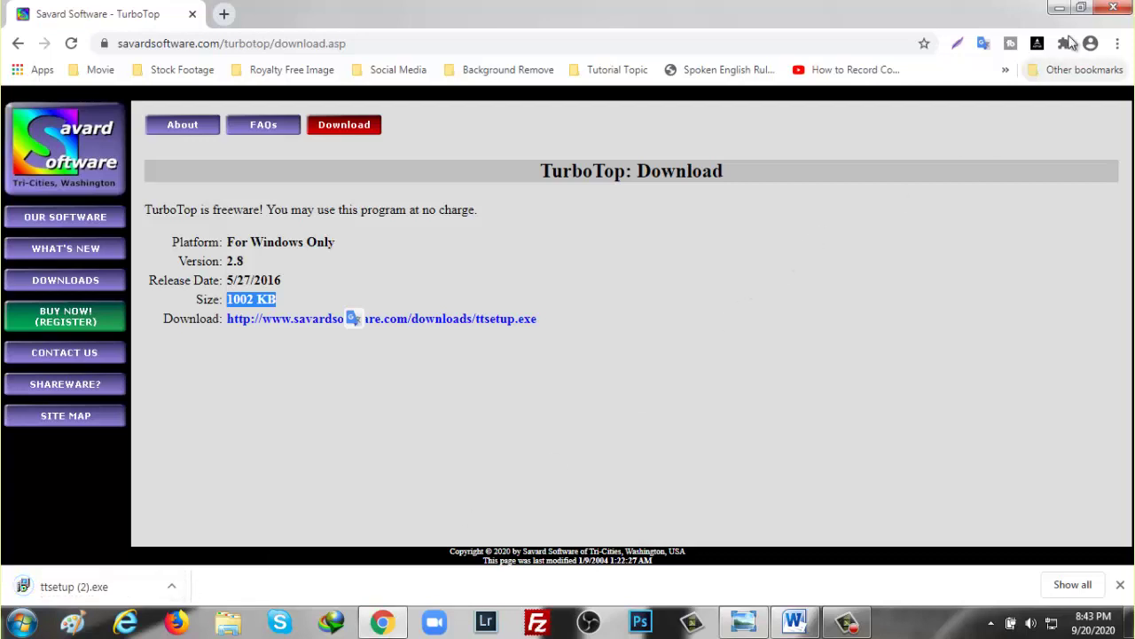
Step: Close and reopen Chrome, focusing the new tab's address bar
{"action": "left_click", "coordinate": [1119, 7]}
{"action": "left_click", "coordinate": [22, 622]}
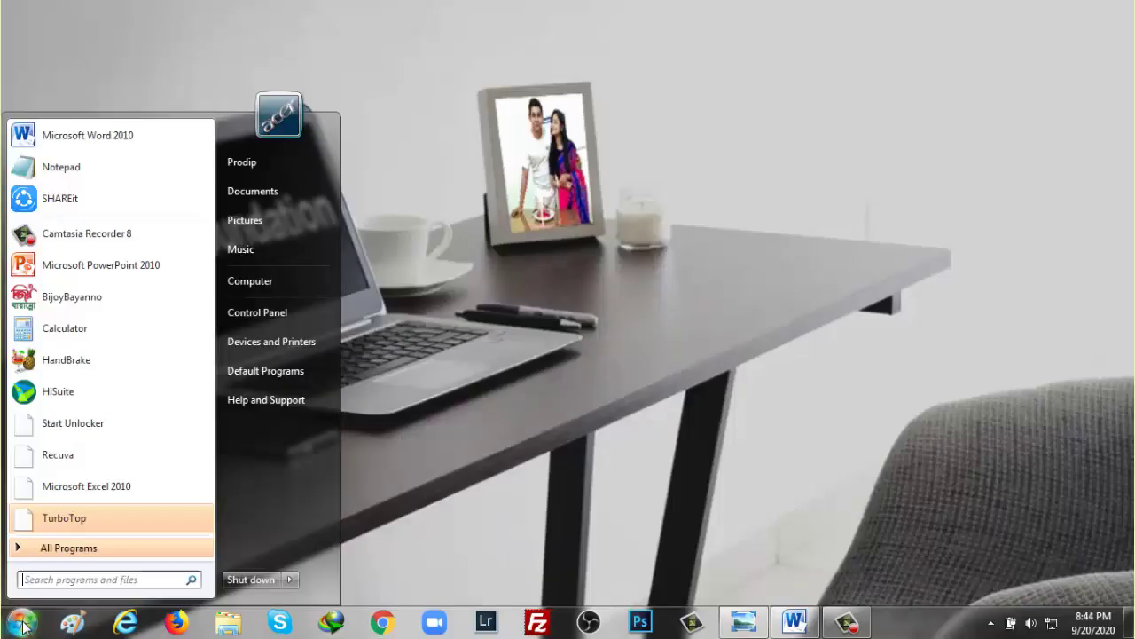
{"action": "left_click", "coordinate": [568, 364]}
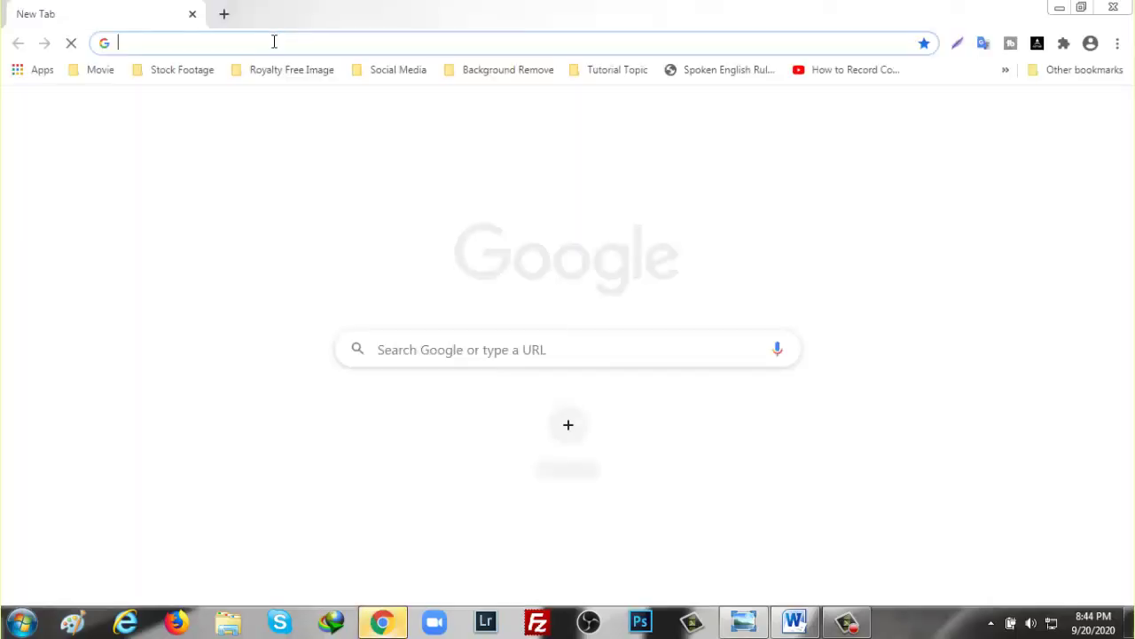
{"action": "left_click", "coordinate": [274, 42]}
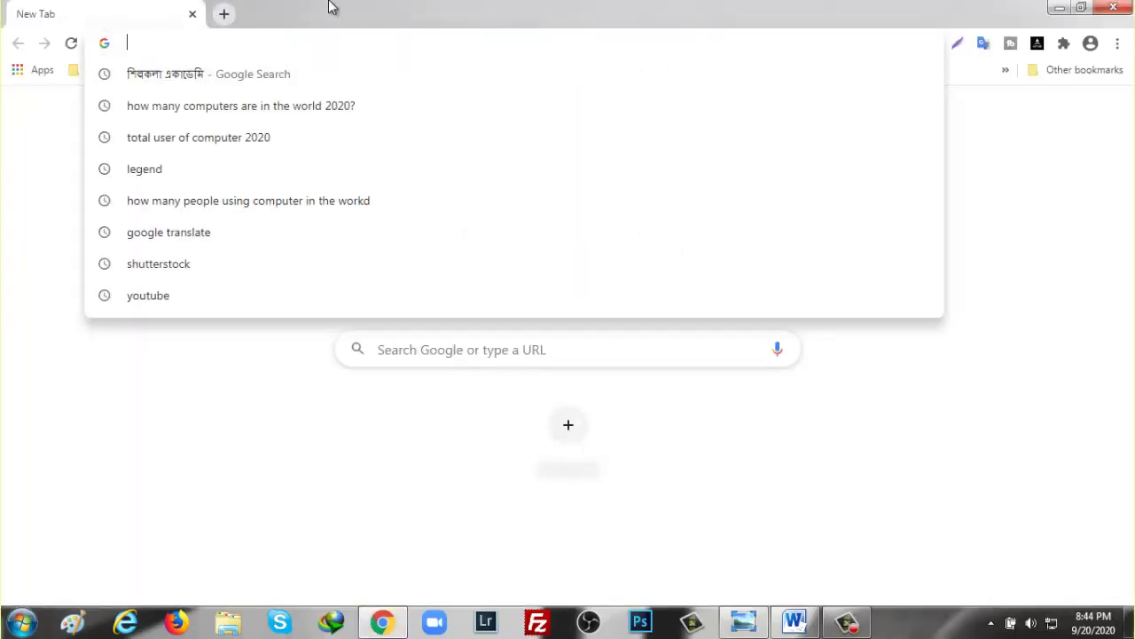
{"action": "left_click", "coordinate": [248, 373]}
{"action": "left_click", "coordinate": [283, 42]}
Step: Rerun the earlier celebrity search from history and browse its Google Images results
{"action": "type", "text": "p"}
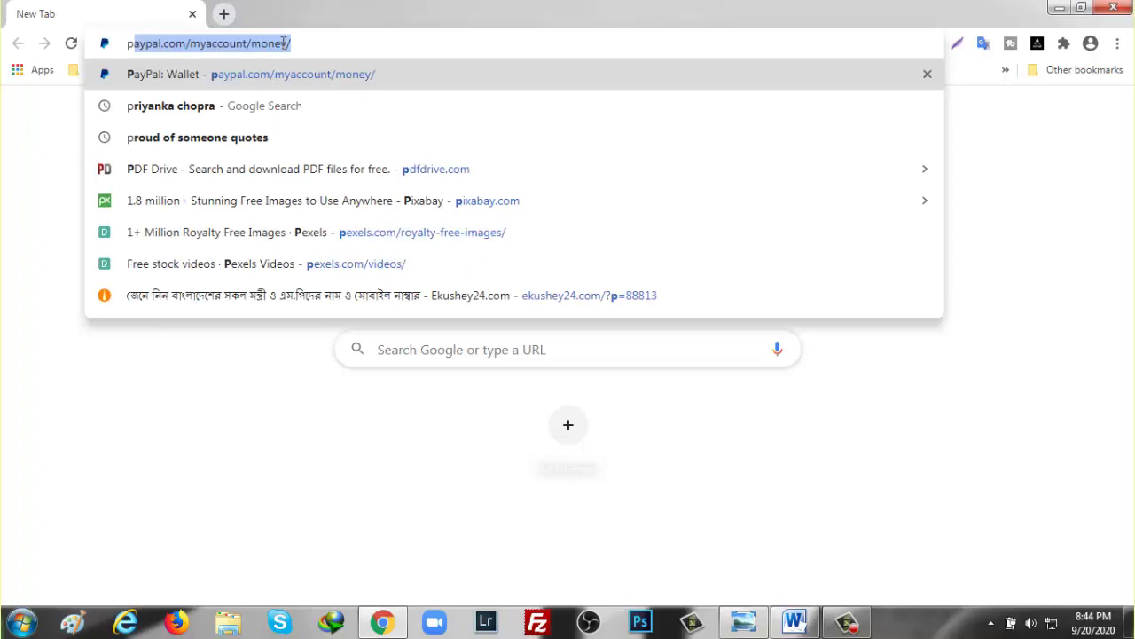
{"action": "left_click", "coordinate": [261, 105]}
{"action": "left_click", "coordinate": [238, 174]}
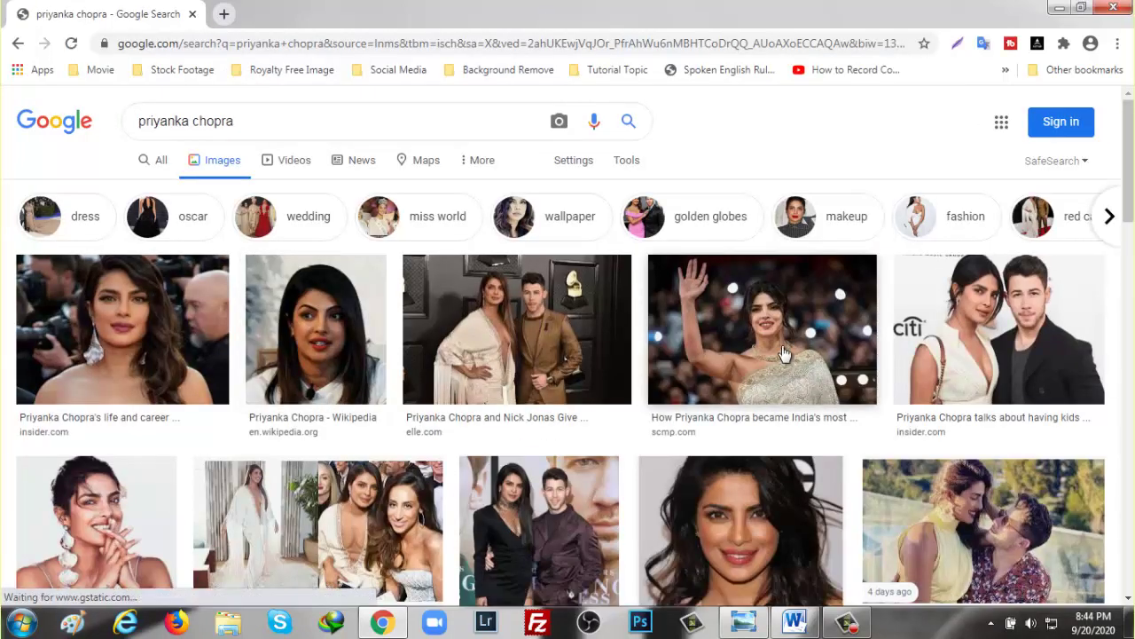
{"action": "scroll", "coordinate": [784, 353], "scroll_direction": "down", "scroll_amount": 4}
{"action": "scroll", "coordinate": [783, 353], "scroll_direction": "down", "scroll_amount": 2}
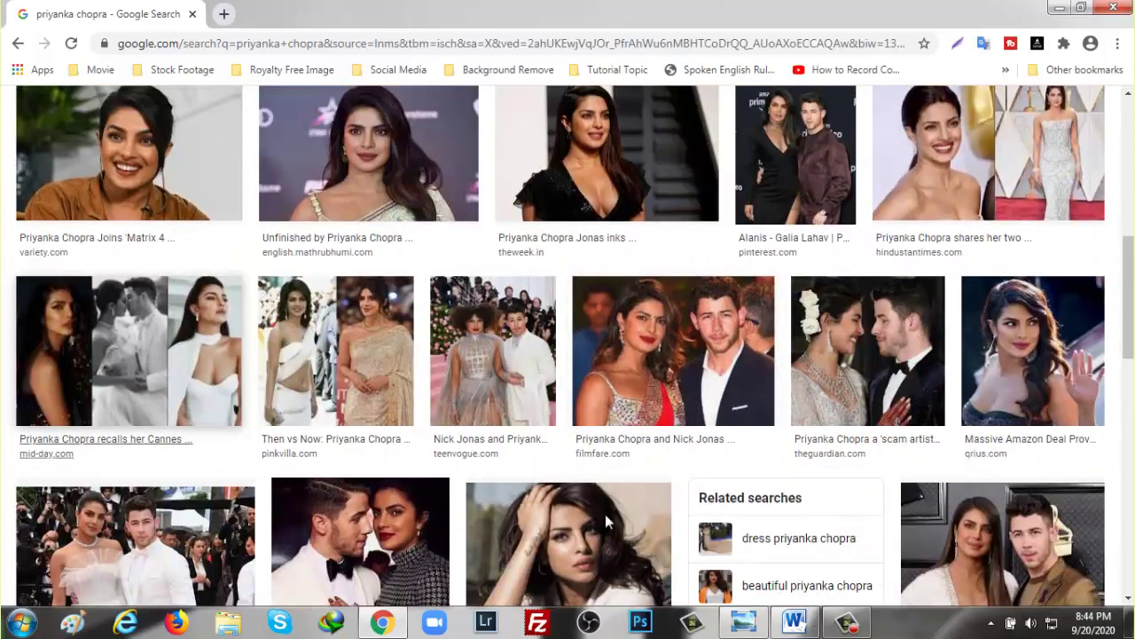
{"action": "left_click", "coordinate": [21, 622]}
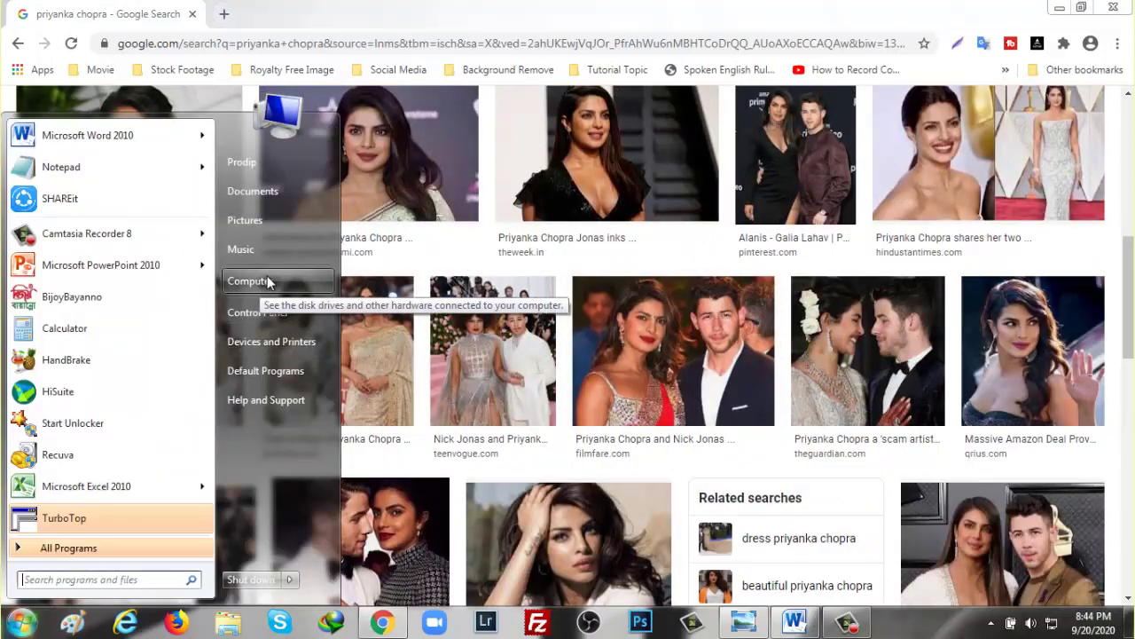
Step: From Computer, open drive D:, add a new folder named 'Model pic' and open it
{"action": "left_click", "coordinate": [269, 282]}
{"action": "left_click", "coordinate": [459, 114]}
{"action": "double_click", "coordinate": [459, 113]}
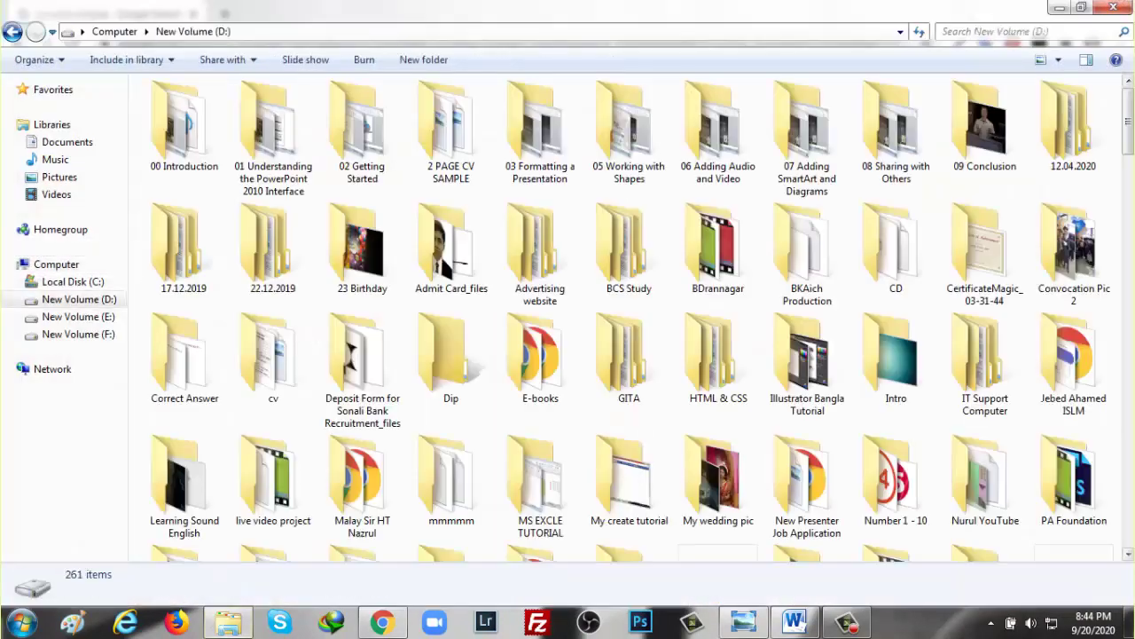
{"action": "scroll", "coordinate": [962, 353], "scroll_direction": "down", "scroll_amount": 15}
{"action": "right_click", "coordinate": [962, 353]}
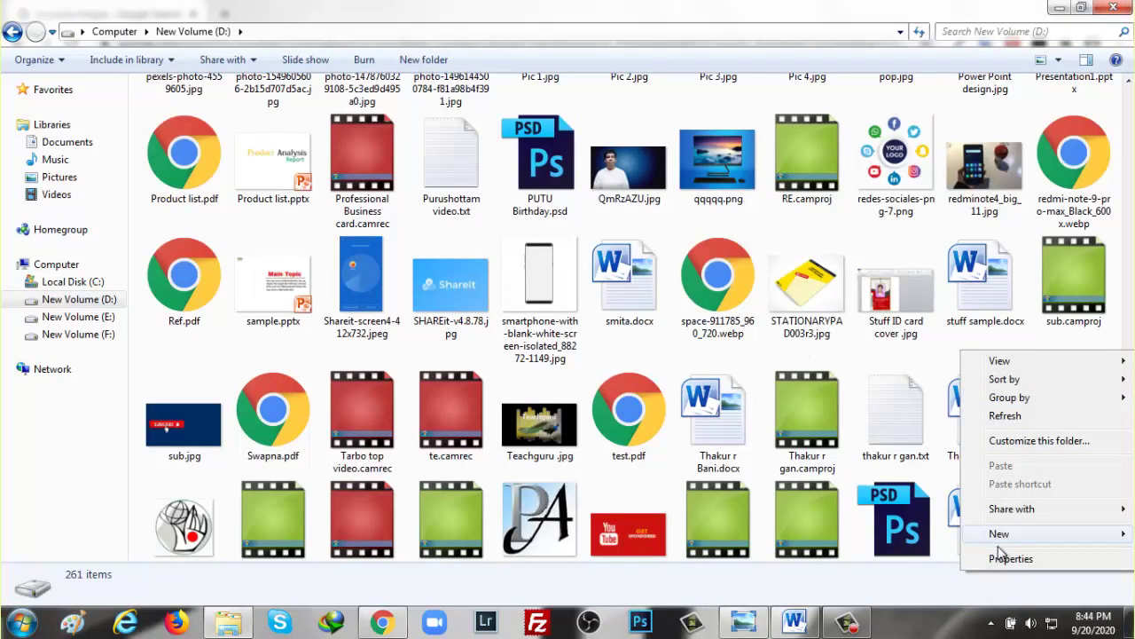
{"action": "mouse_move", "coordinate": [994, 537]}
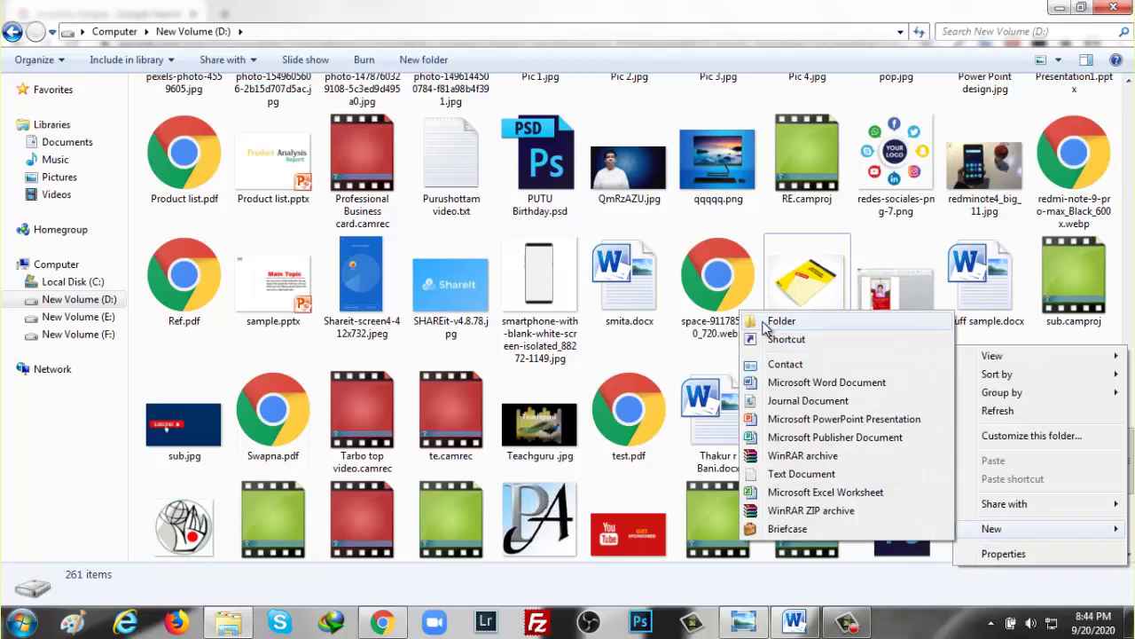
{"action": "left_click", "coordinate": [765, 324]}
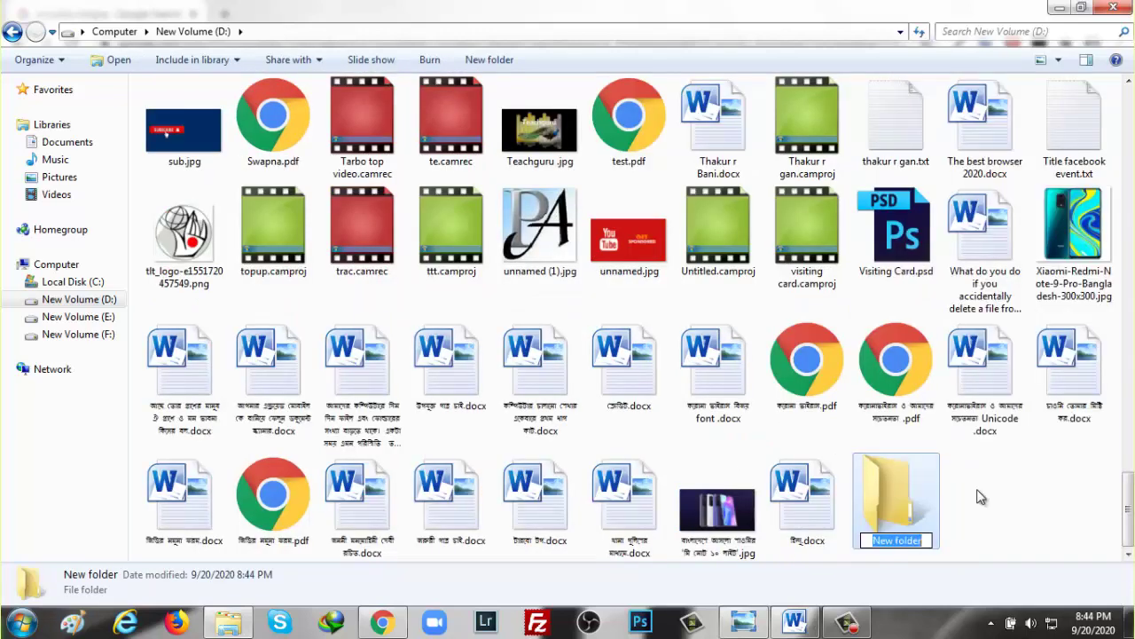
{"action": "key", "text": "Return"}
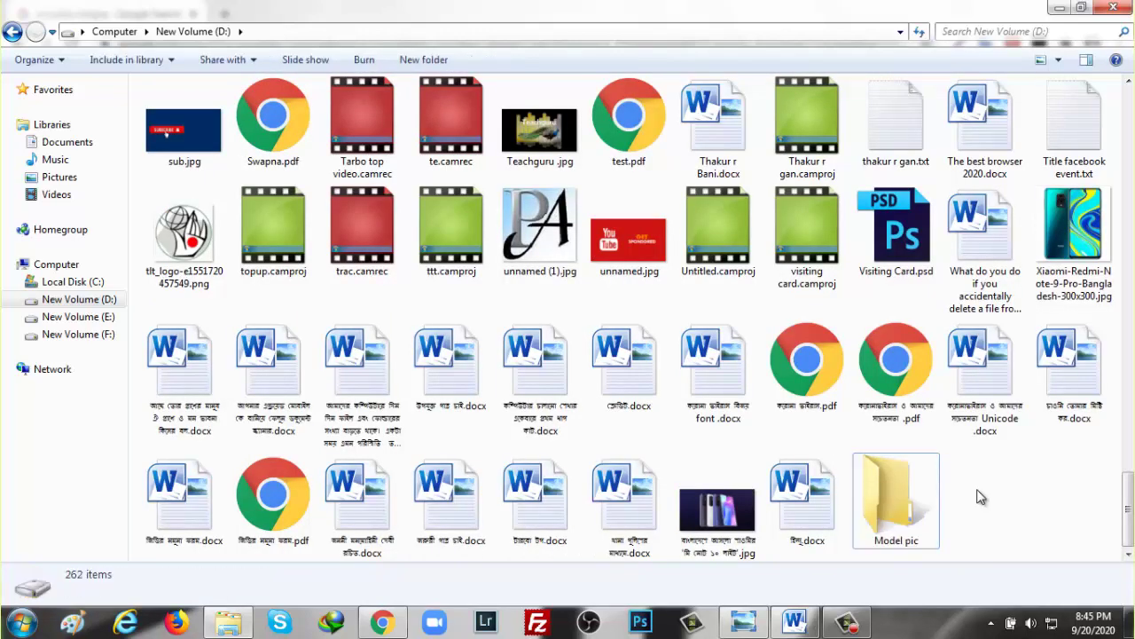
{"action": "double_click", "coordinate": [904, 498]}
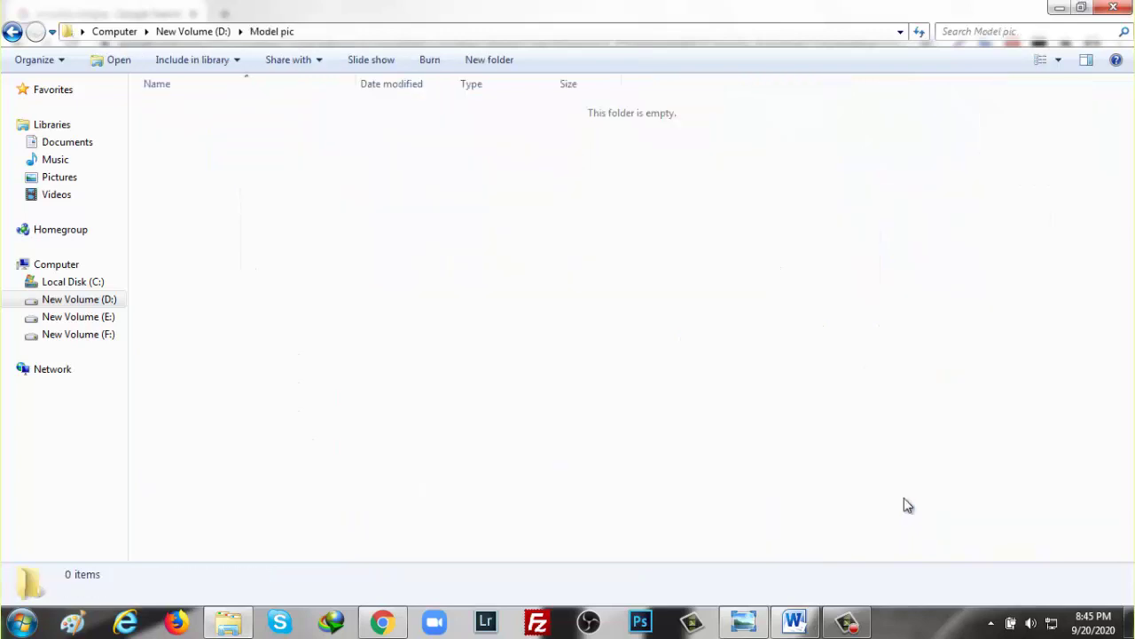
Step: Shrink the Explorer window and open the qrius.com image in the Google Images preview
{"action": "left_click", "coordinate": [1077, 8]}
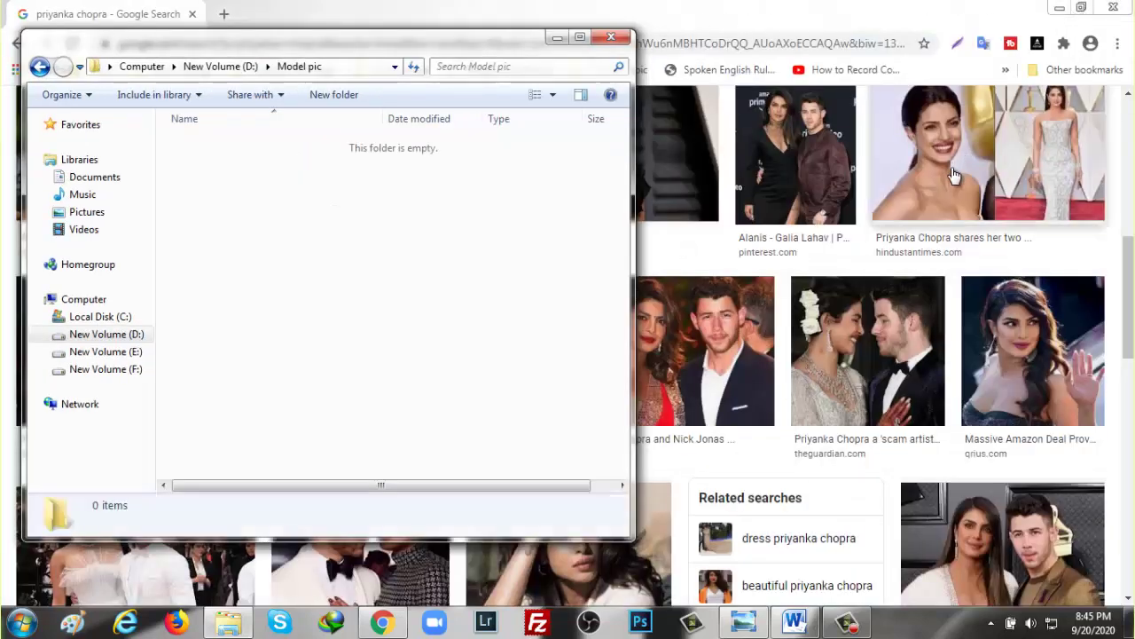
{"action": "left_click", "coordinate": [981, 329]}
{"action": "right_click", "coordinate": [837, 252]}
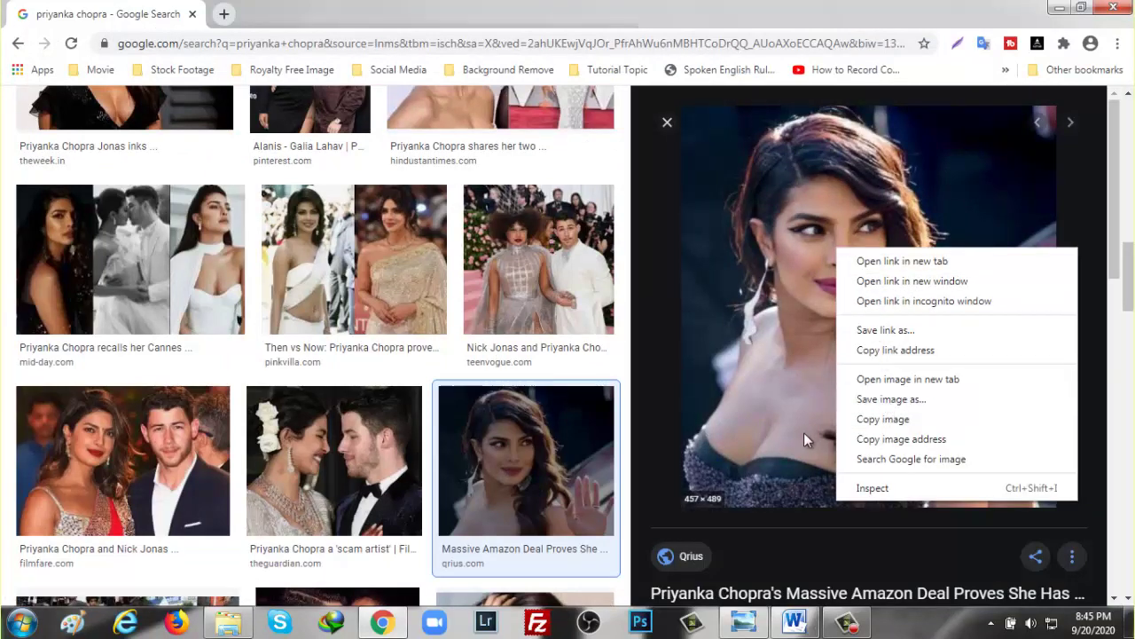
Step: Try dragging the previewed image into the Model pic folder window
{"action": "left_click", "coordinate": [230, 622]}
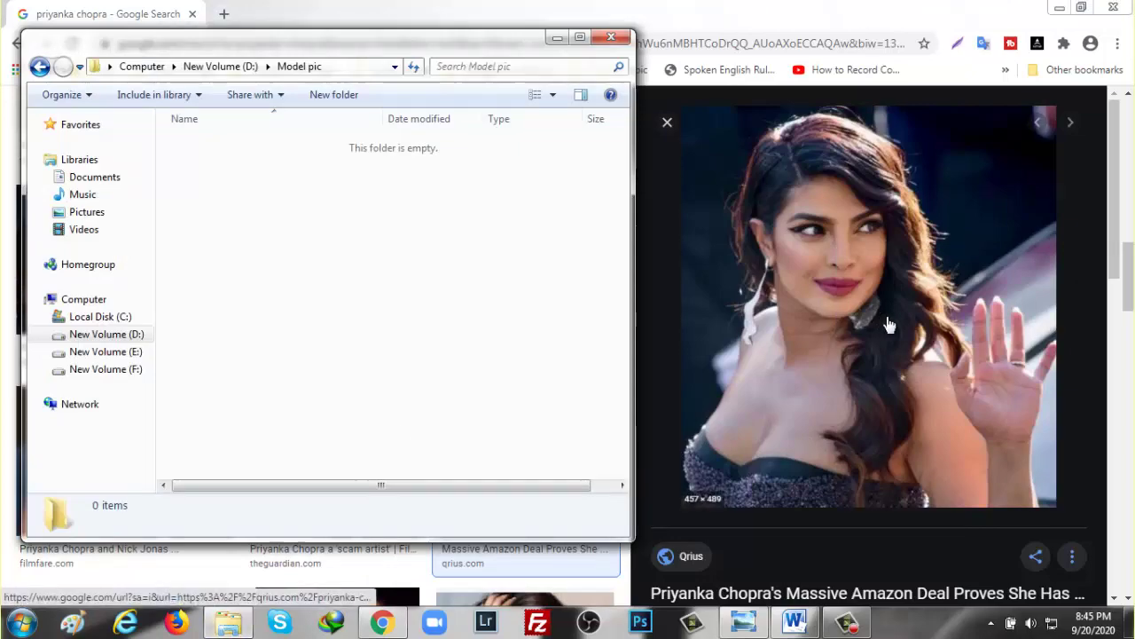
{"action": "left_click_drag", "start_coordinate": [878, 324], "coordinate": [231, 622]}
{"action": "scroll", "coordinate": [568, 355], "scroll_direction": "down", "scroll_amount": 4}
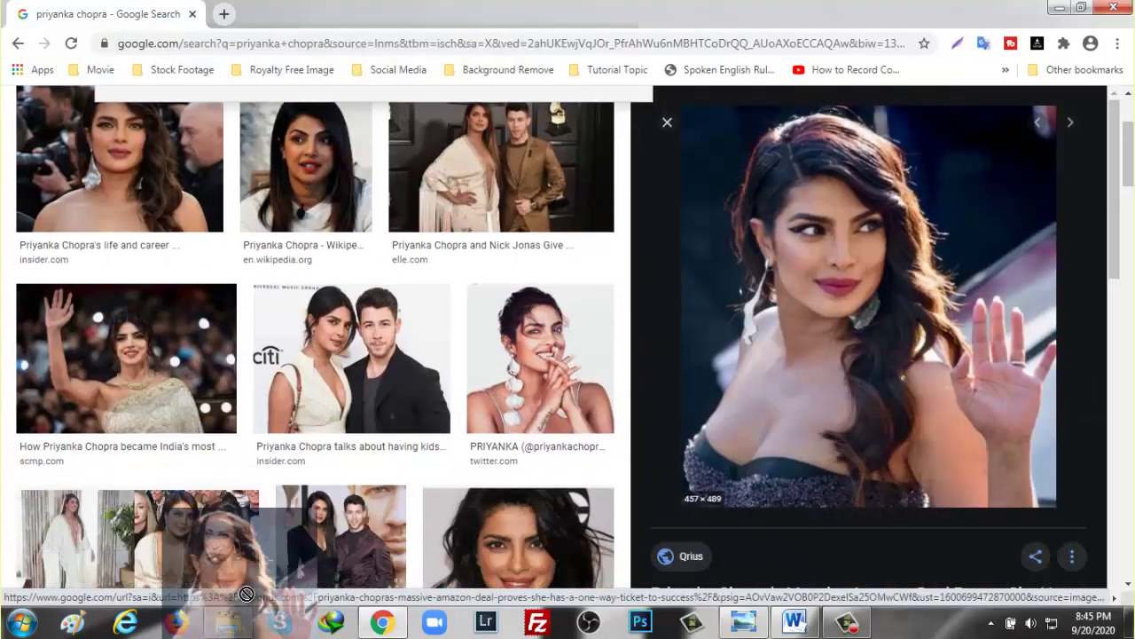
{"action": "left_click_drag", "start_coordinate": [958, 310], "coordinate": [371, 250]}
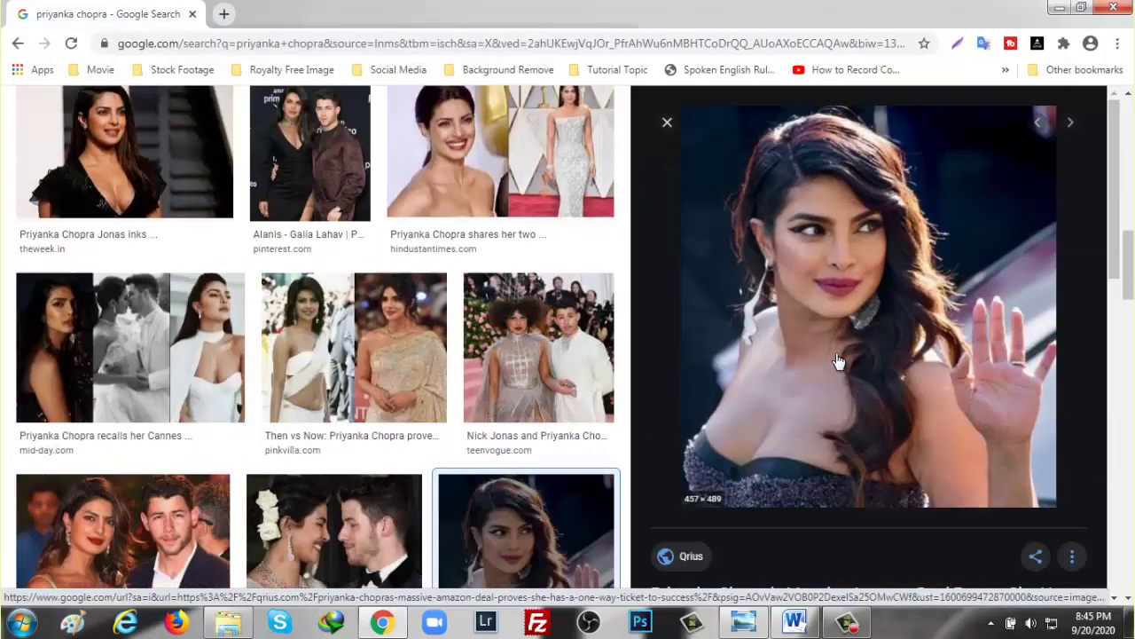
{"action": "scroll", "coordinate": [324, 532], "scroll_direction": "down", "scroll_amount": 1}
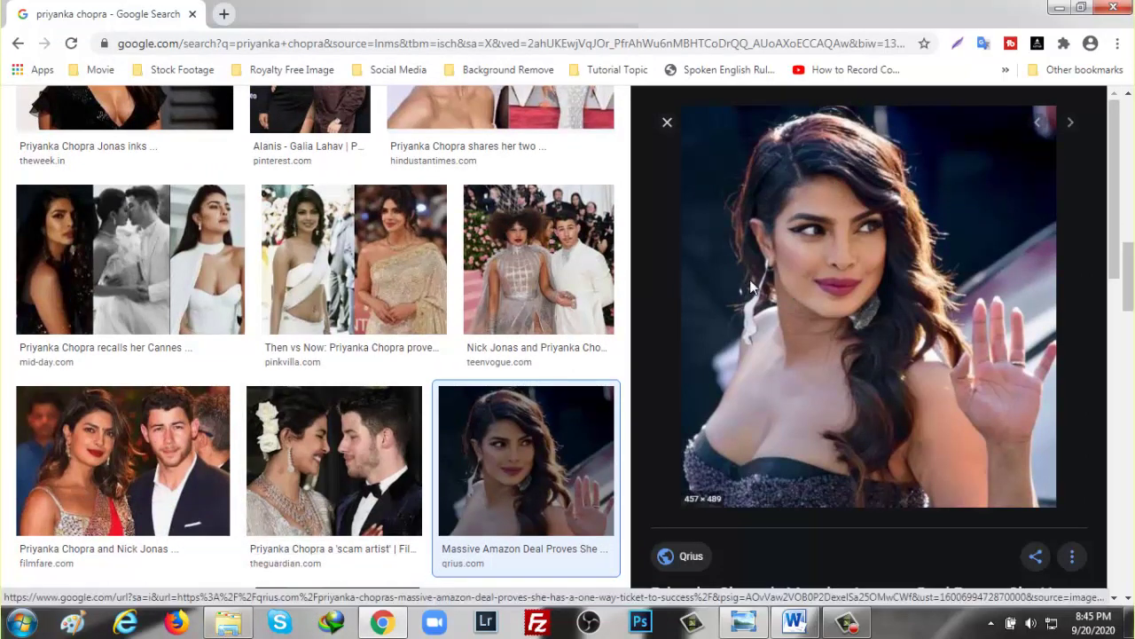
{"action": "left_click", "coordinate": [228, 622]}
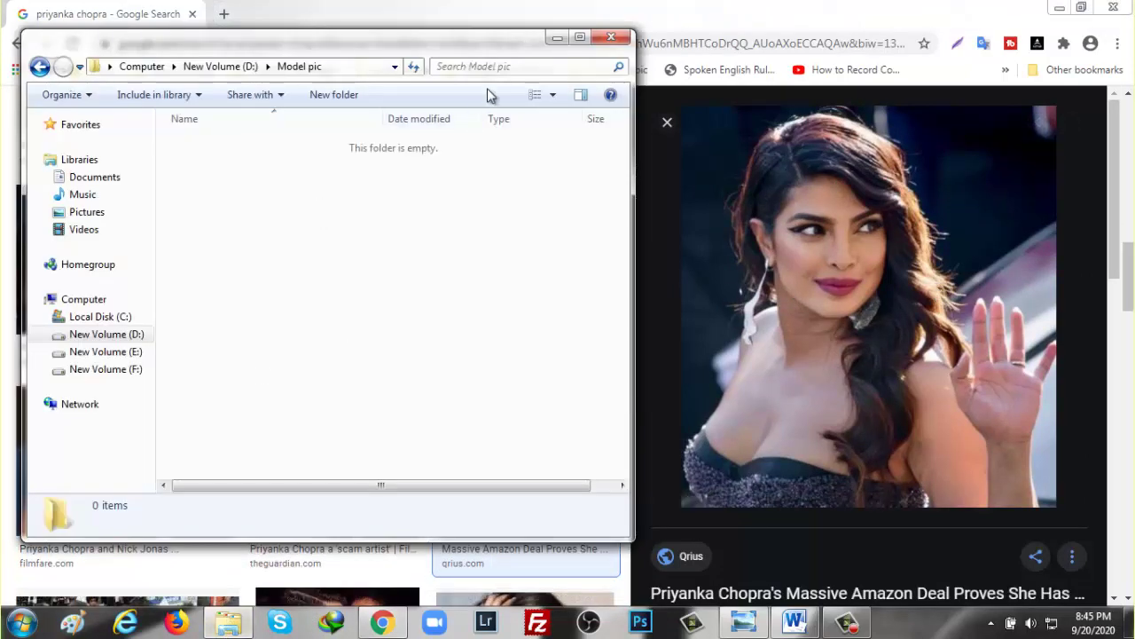
{"action": "left_click_drag", "start_coordinate": [912, 239], "coordinate": [888, 342]}
{"action": "scroll", "coordinate": [887, 343], "scroll_direction": "down", "scroll_amount": 5}
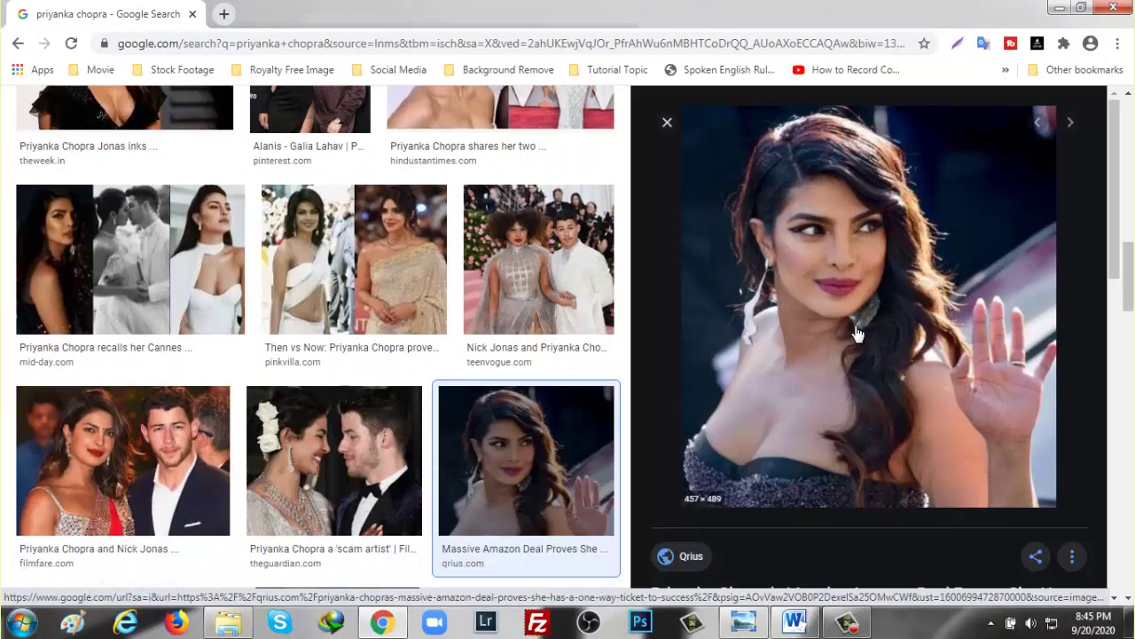
Step: Use TurboTop's tray window list to keep the Model pic folder always on top
{"action": "left_click", "coordinate": [991, 624]}
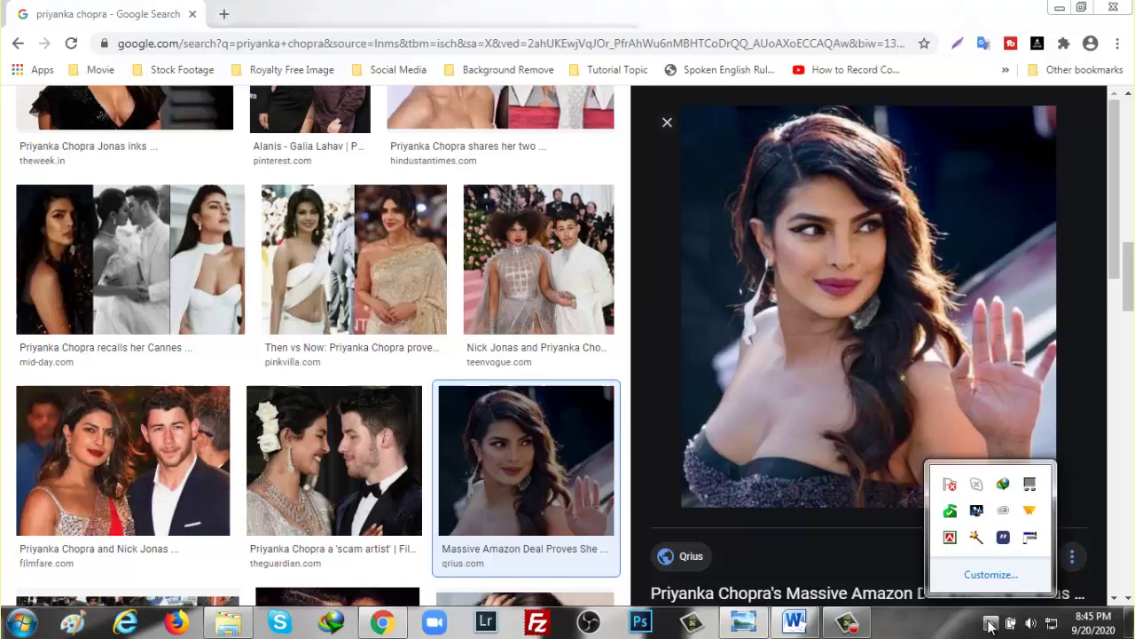
{"action": "right_click", "coordinate": [1030, 539]}
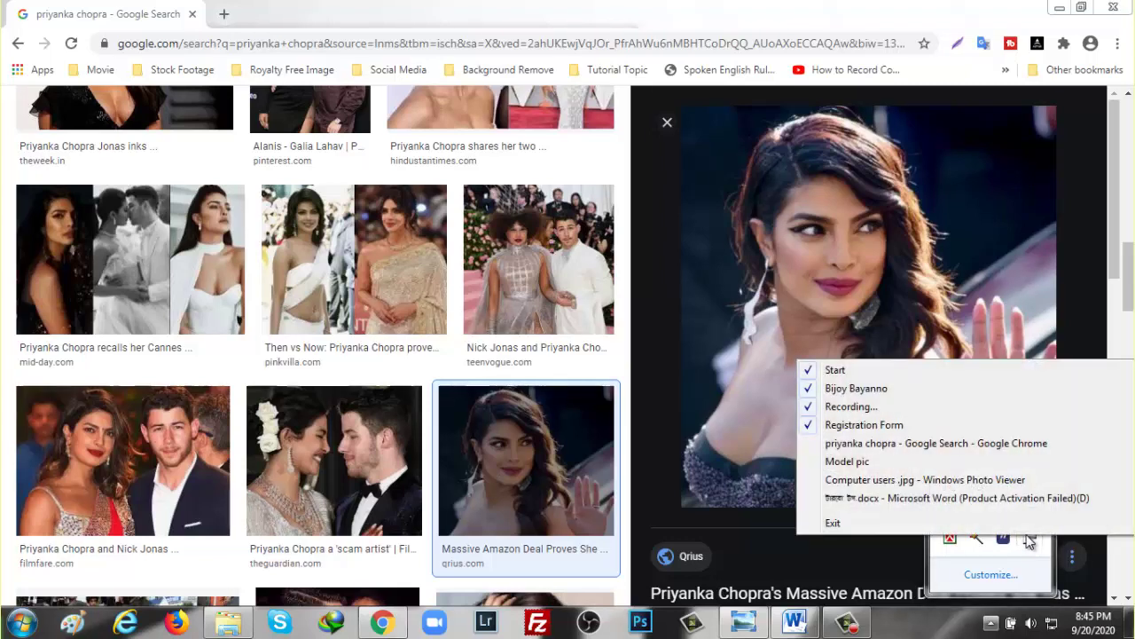
{"action": "left_click", "coordinate": [813, 463]}
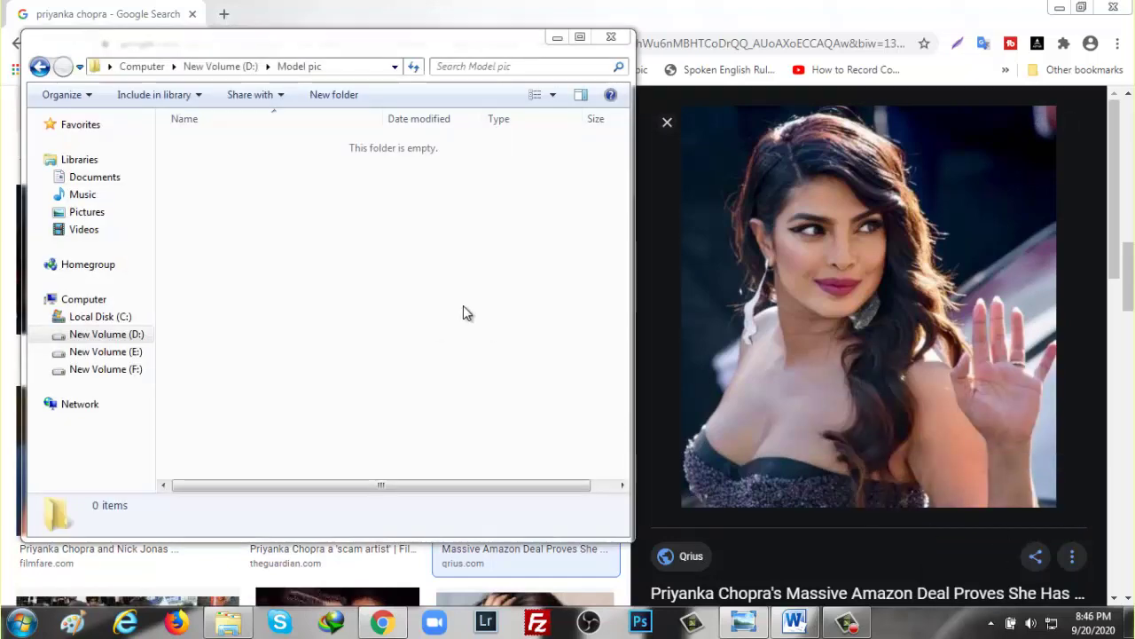
Step: Drag two Google Images photos into the Model pic folder
{"action": "left_click_drag", "start_coordinate": [467, 312], "coordinate": [439, 261]}
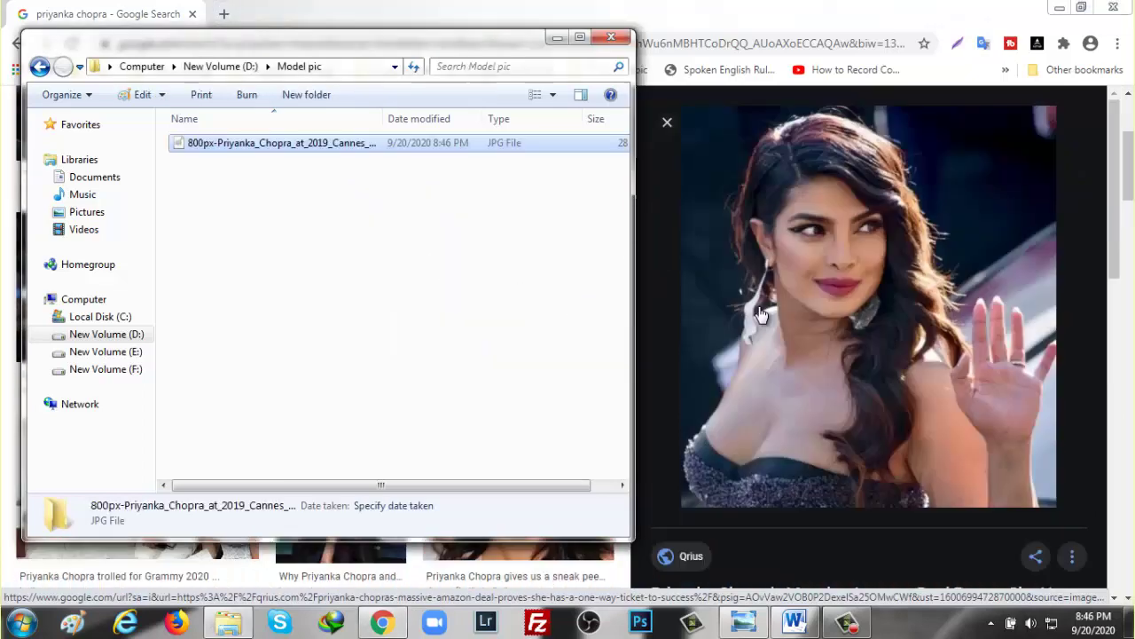
{"action": "scroll", "coordinate": [733, 286], "scroll_direction": "down", "scroll_amount": 10}
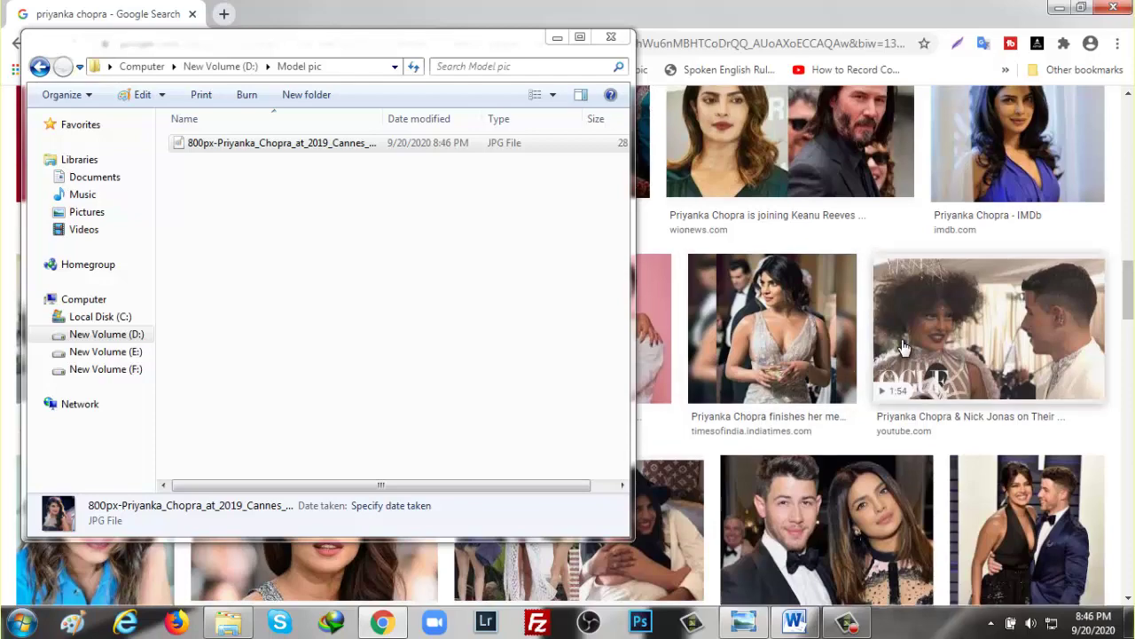
{"action": "scroll", "coordinate": [710, 406], "scroll_direction": "down", "scroll_amount": 2}
{"action": "left_click", "coordinate": [844, 431]}
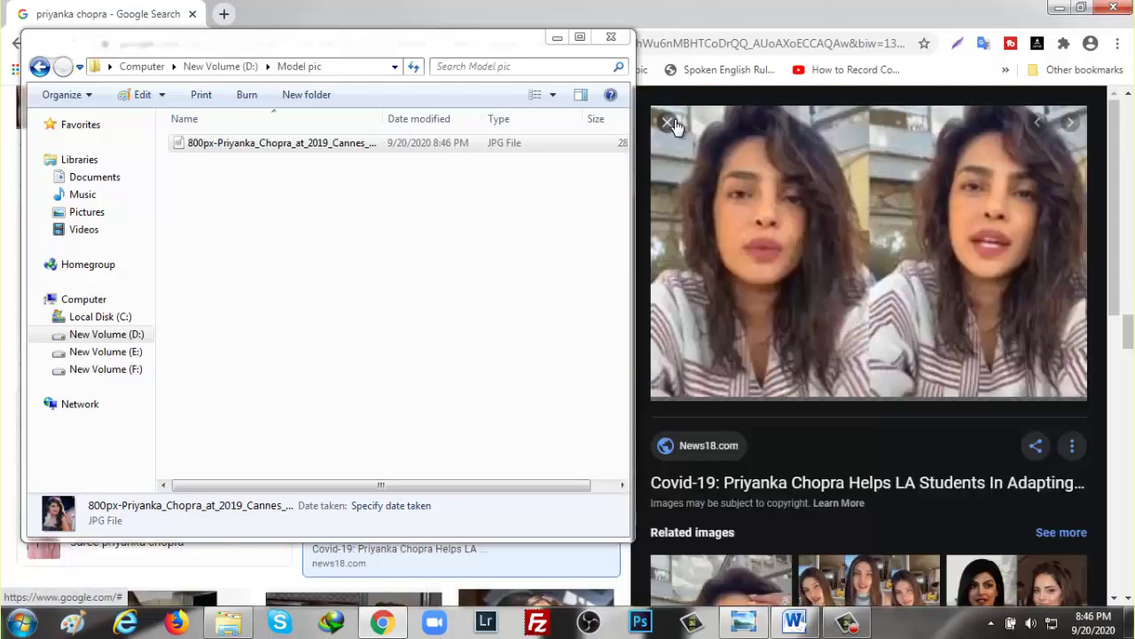
{"action": "key", "text": "Escape"}
{"action": "scroll", "coordinate": [825, 310], "scroll_direction": "up", "scroll_amount": 3}
{"action": "left_click_drag", "start_coordinate": [825, 306], "coordinate": [360, 258]}
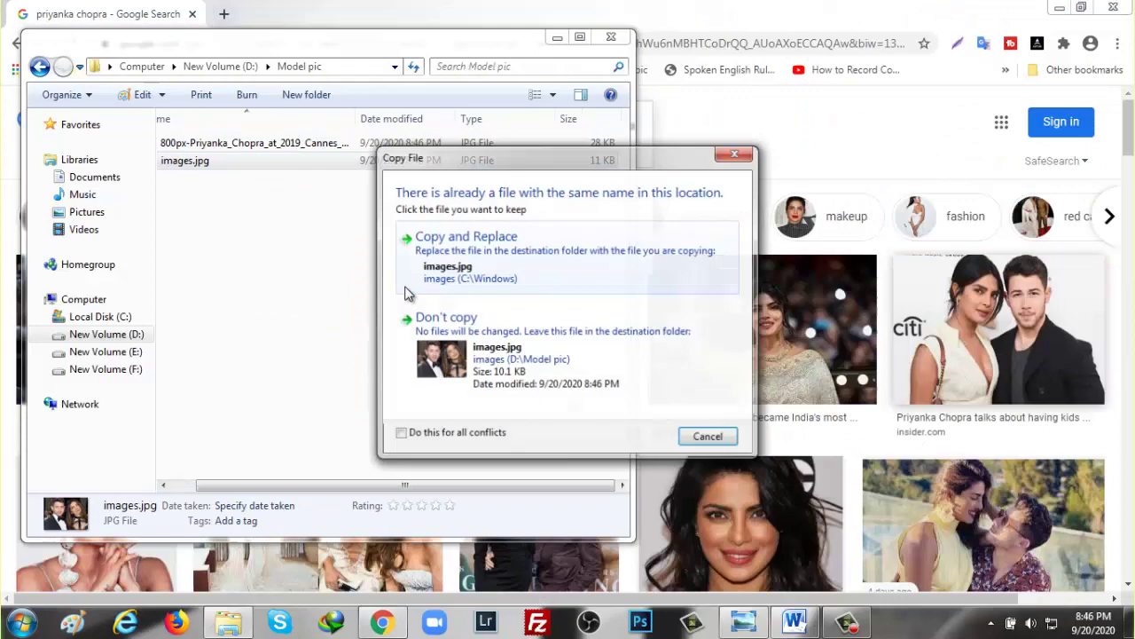
{"action": "left_click", "coordinate": [435, 355]}
Step: Rename images.jpg to 1.jpg
{"action": "scroll", "coordinate": [940, 328], "scroll_direction": "down", "scroll_amount": 2}
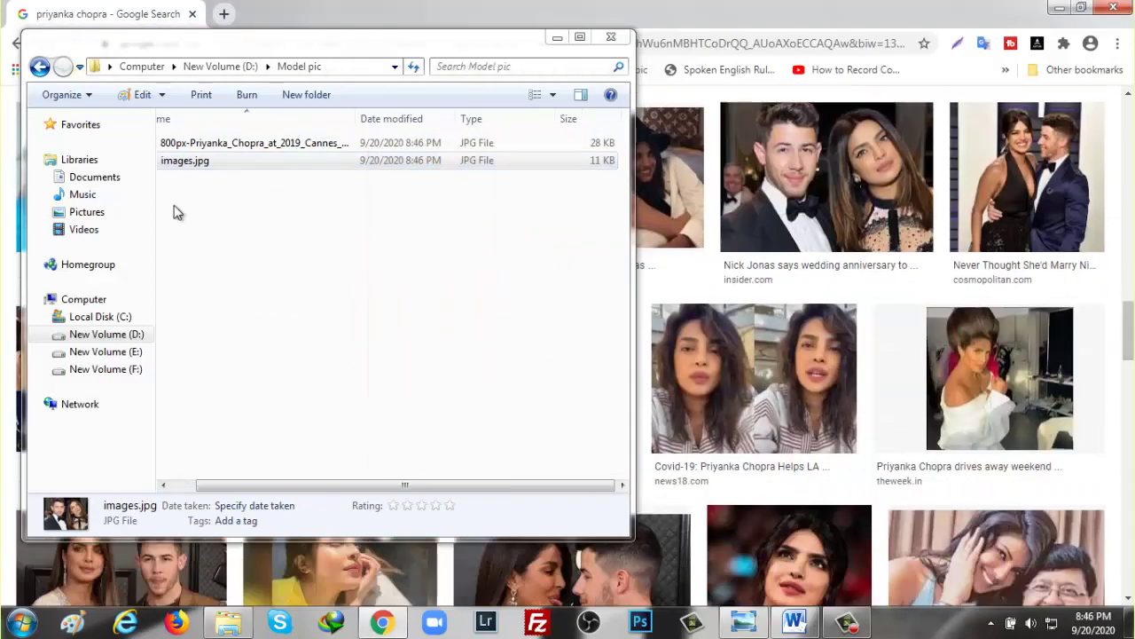
{"action": "left_click", "coordinate": [185, 160]}
{"action": "type", "text": "1"}
{"action": "key", "text": "Return"}
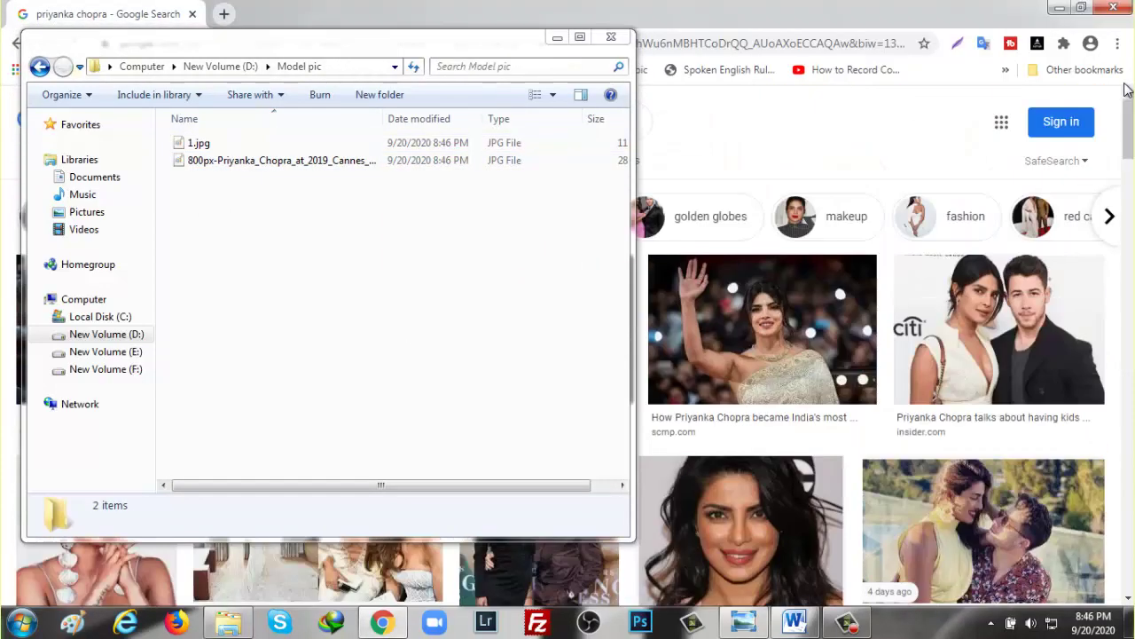
Step: Drag a third previewed photo into the Model pic folder
{"action": "scroll", "coordinate": [974, 353], "scroll_direction": "up", "scroll_amount": 3}
{"action": "left_click", "coordinate": [861, 441]}
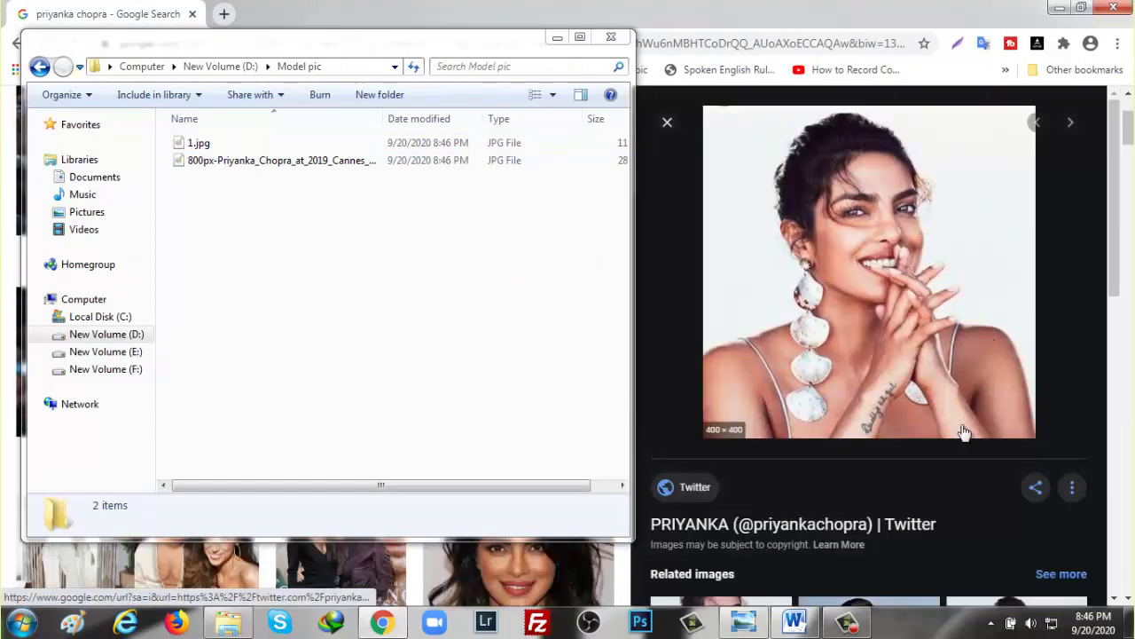
{"action": "left_click_drag", "start_coordinate": [950, 312], "coordinate": [385, 285]}
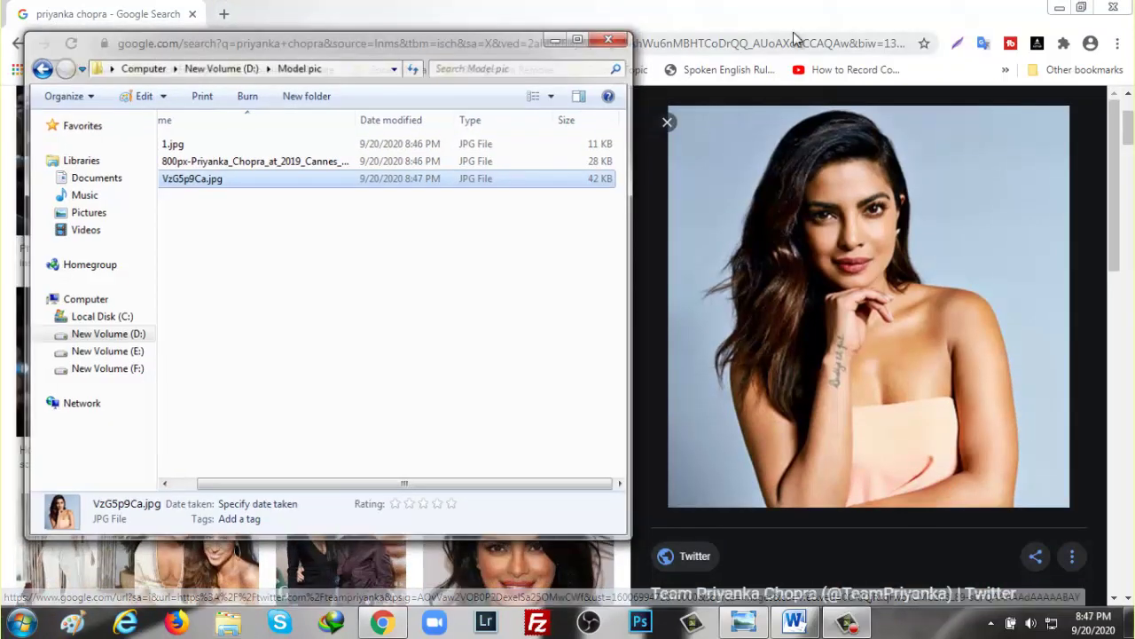
Step: Close Explorer and Chrome, then launch Word 2010 in a restored window
{"action": "left_click", "coordinate": [1116, 10]}
{"action": "left_click", "coordinate": [1116, 10]}
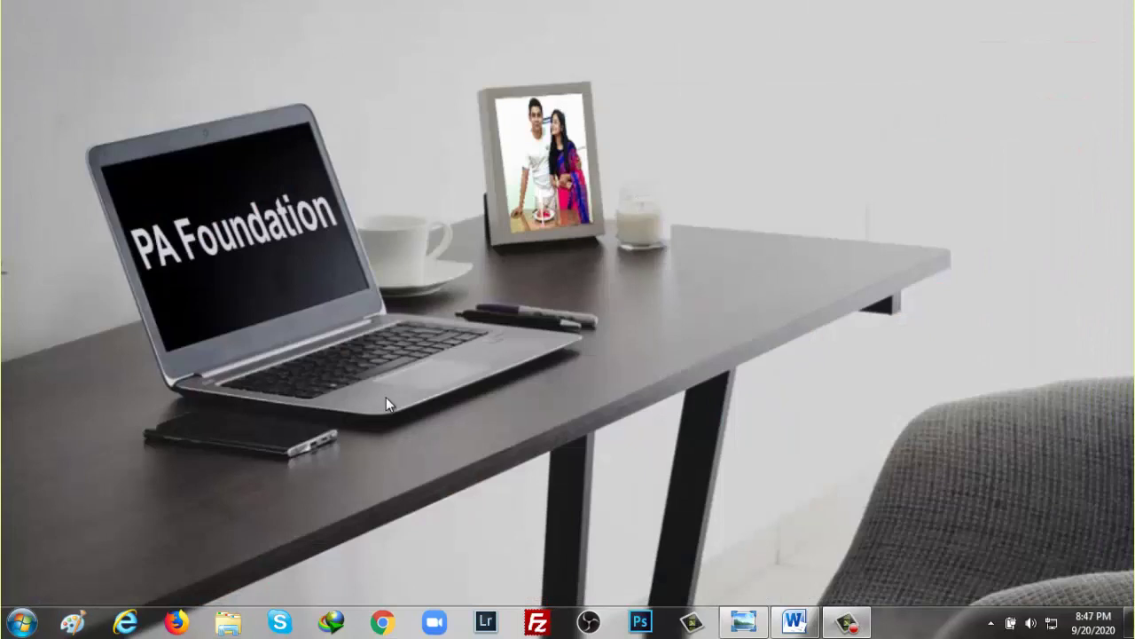
{"action": "left_click", "coordinate": [22, 621]}
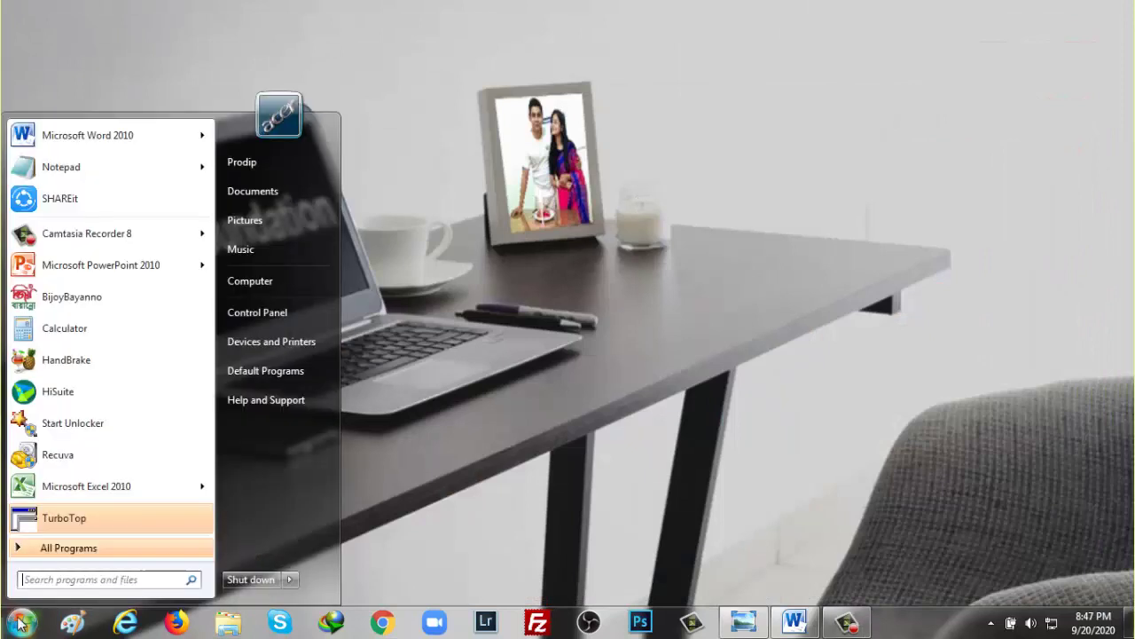
{"action": "left_click", "coordinate": [100, 142]}
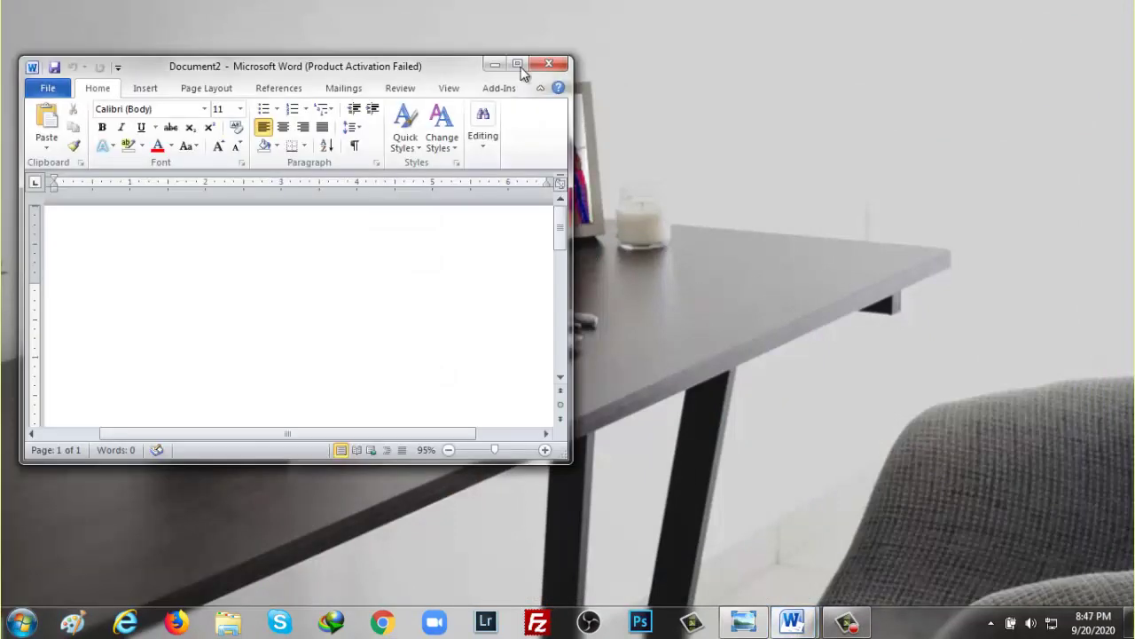
{"action": "left_click", "coordinate": [518, 64]}
{"action": "left_click", "coordinate": [1084, 8]}
Step: Open Computer beside Word and browse to the E-books folder on New Volume (D:)
{"action": "left_click", "coordinate": [21, 622]}
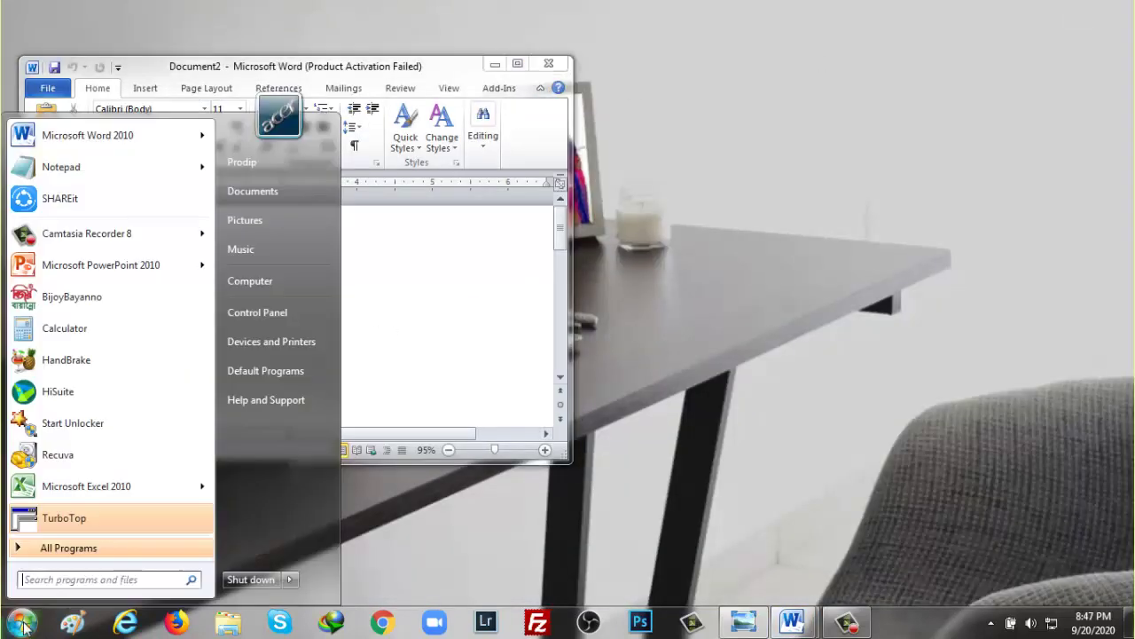
{"action": "left_click", "coordinate": [254, 284]}
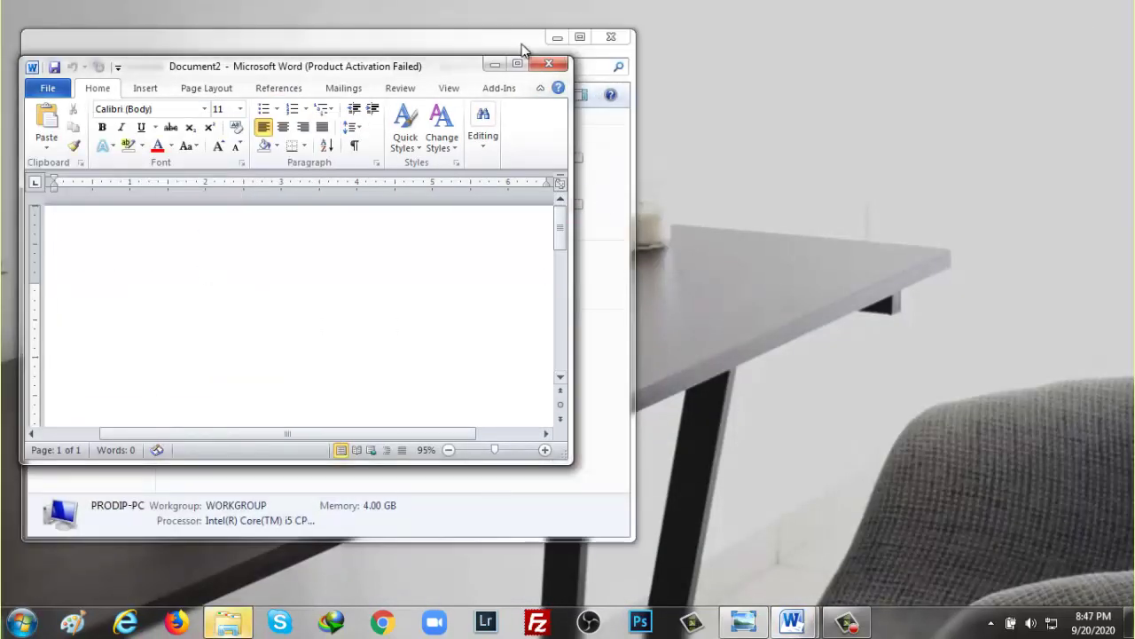
{"action": "left_click_drag", "start_coordinate": [523, 51], "coordinate": [956, 75]}
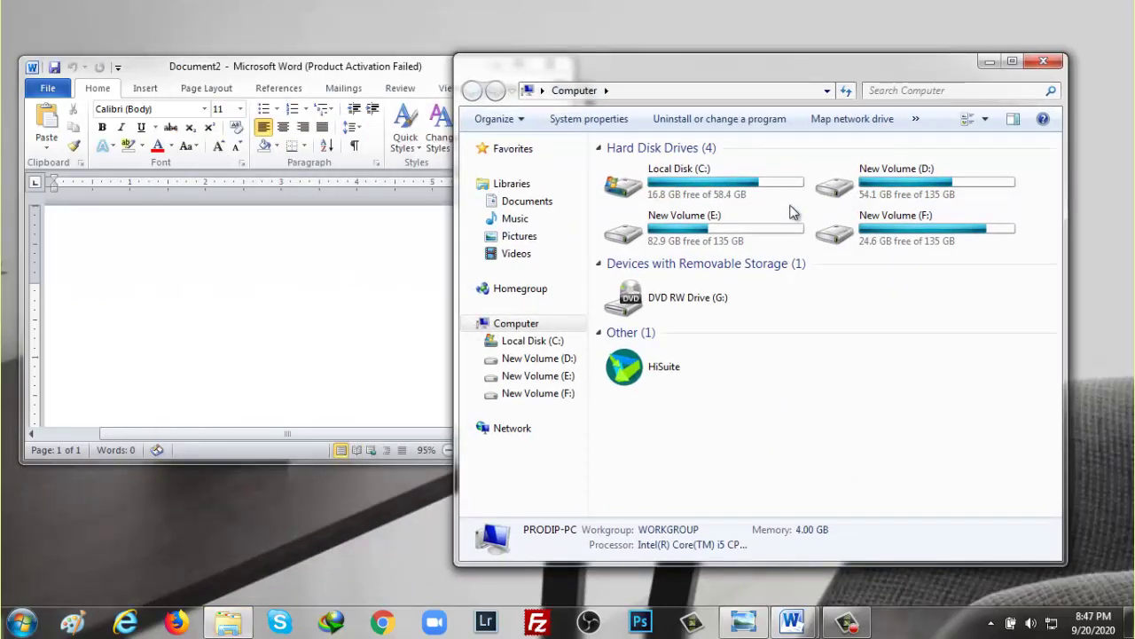
{"action": "double_click", "coordinate": [968, 174]}
{"action": "left_click", "coordinate": [1012, 61]}
{"action": "double_click", "coordinate": [539, 399]}
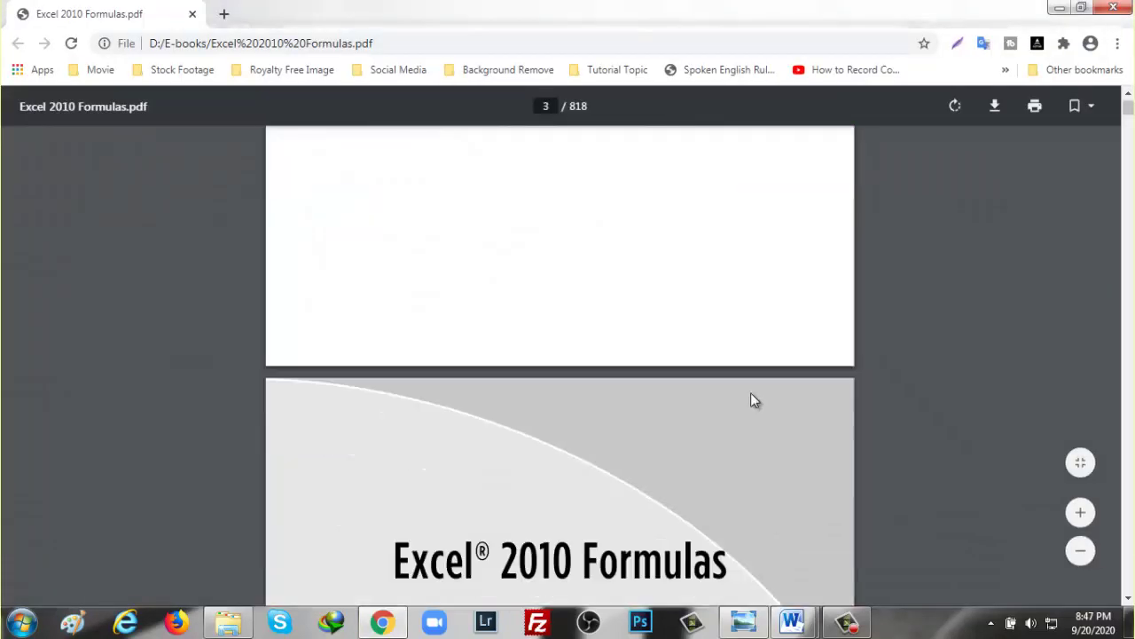
{"action": "scroll", "coordinate": [750, 400], "scroll_direction": "down", "scroll_amount": 5}
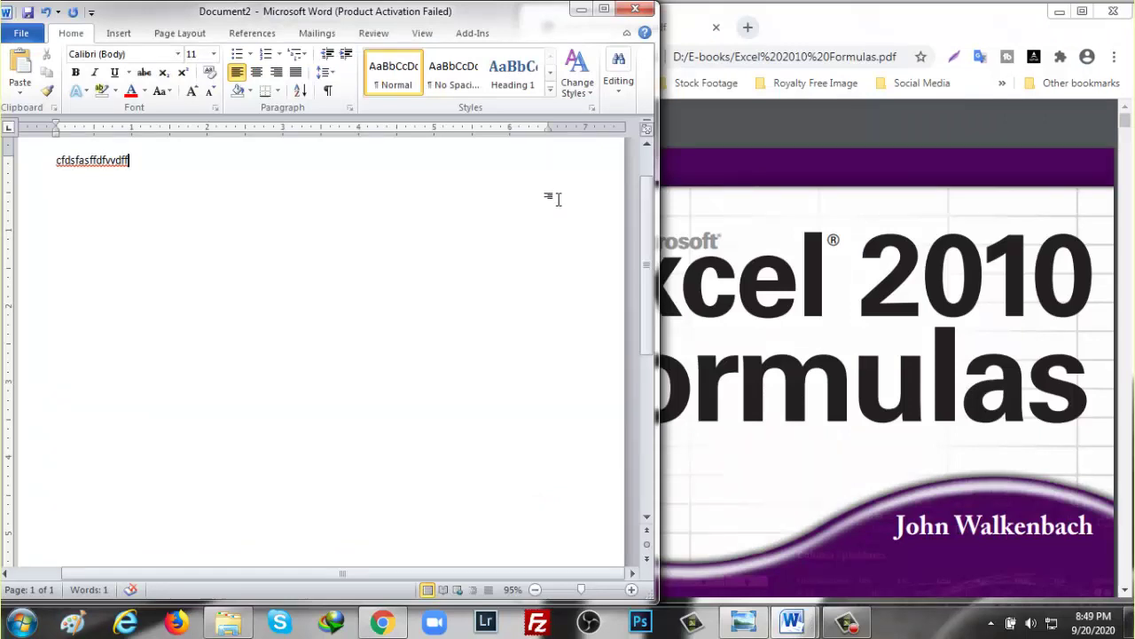
Step: Arrange the Excel 2010 Formulas PDF window beside Word, with Word in front
{"action": "double_click", "coordinate": [922, 271]}
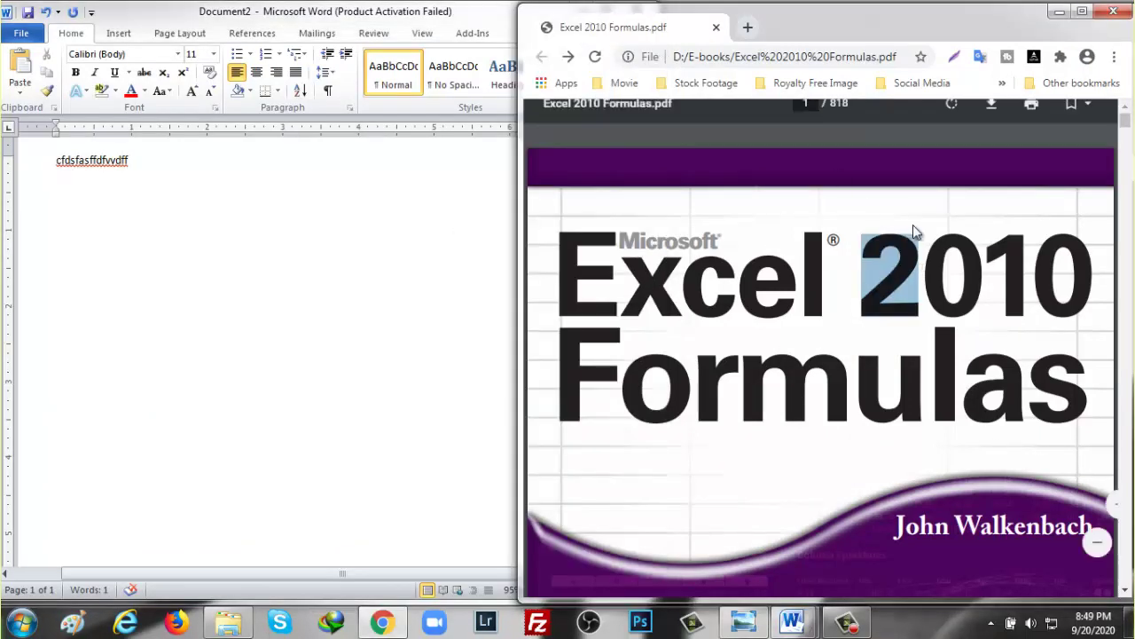
{"action": "left_click", "coordinate": [513, 247]}
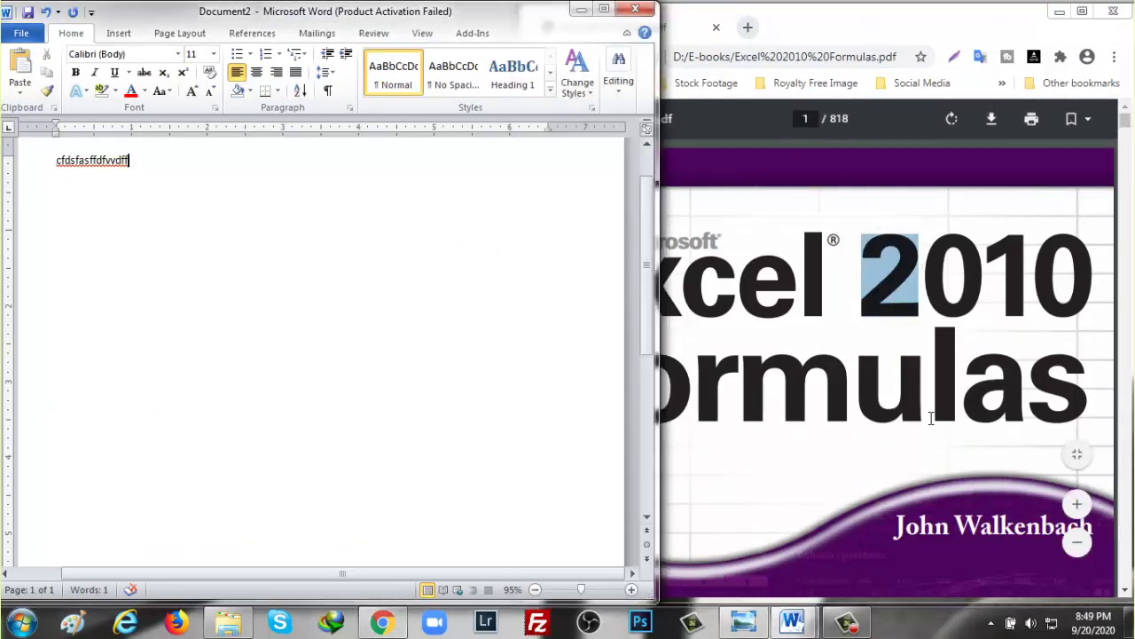
Step: Set the Excel 2010 Formulas PDF always on top via TurboTop and narrow the Word window
{"action": "left_click", "coordinate": [990, 621]}
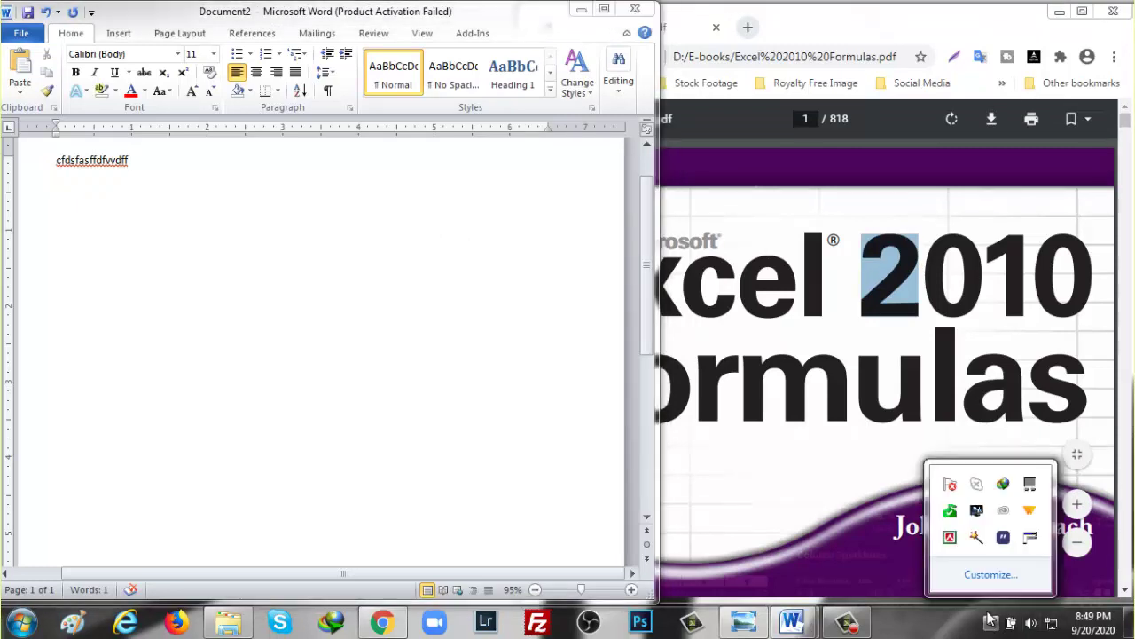
{"action": "right_click", "coordinate": [1030, 537]}
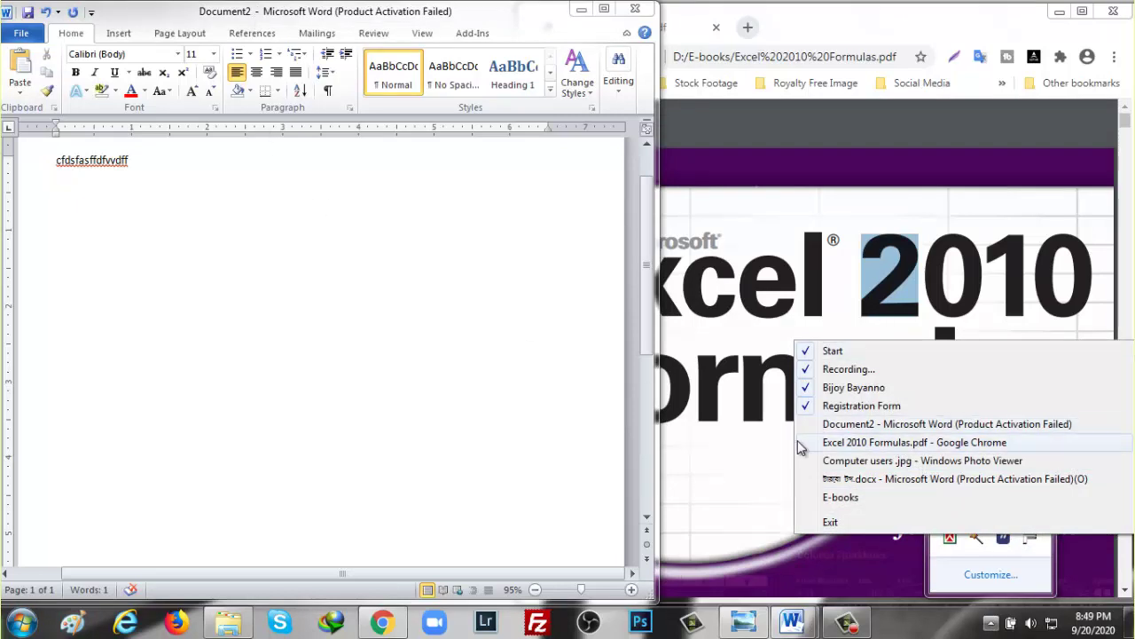
{"action": "left_click", "coordinate": [914, 442]}
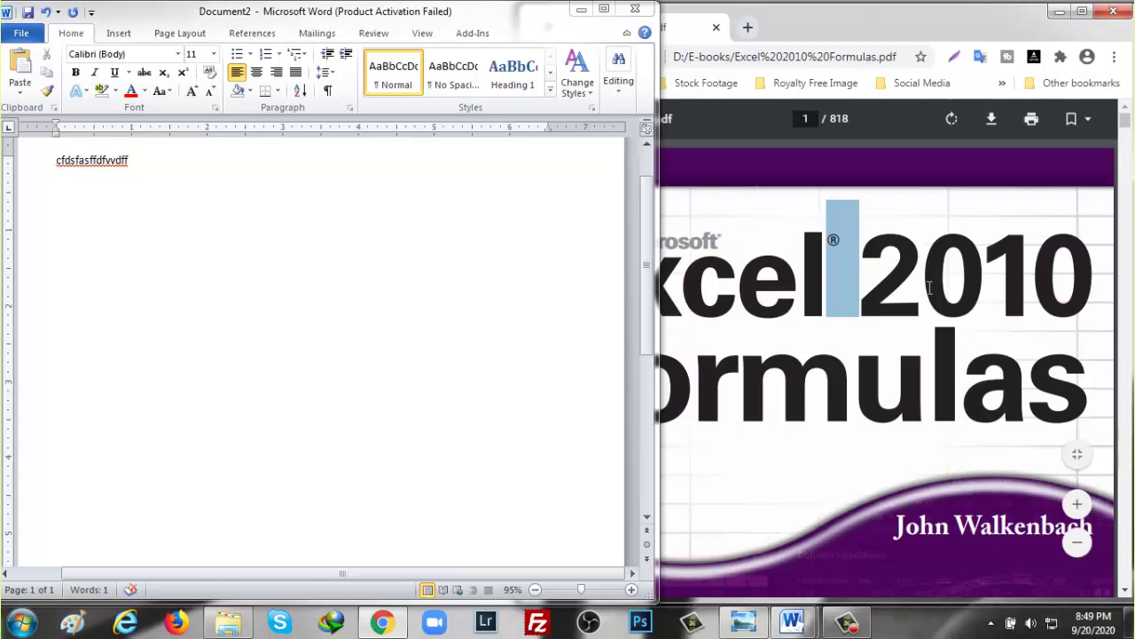
{"action": "left_click", "coordinate": [470, 285]}
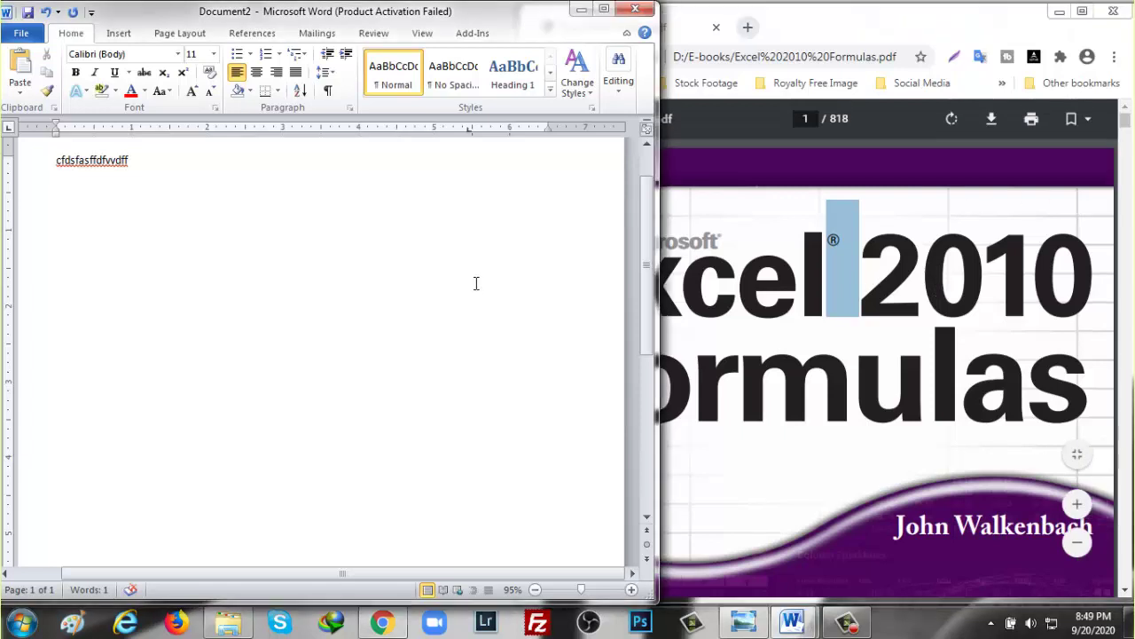
{"action": "left_click_drag", "start_coordinate": [657, 266], "coordinate": [555, 269]}
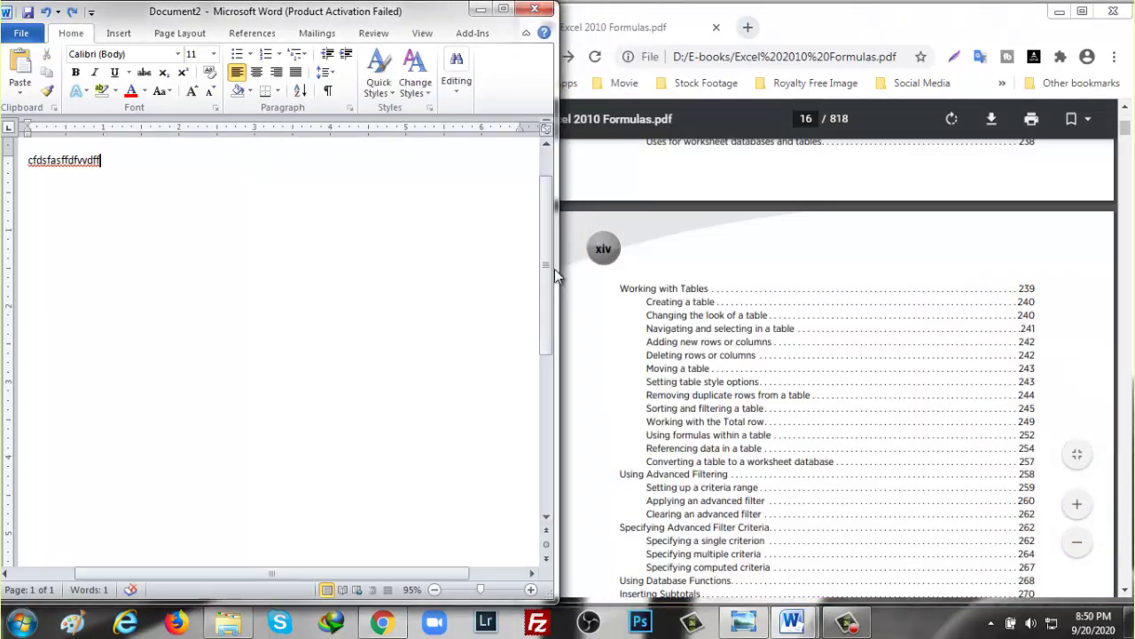
Step: Clear the Word document and Chrome PDF windows from view with Win+D to show the desktop
{"action": "key", "text": "super+d"}
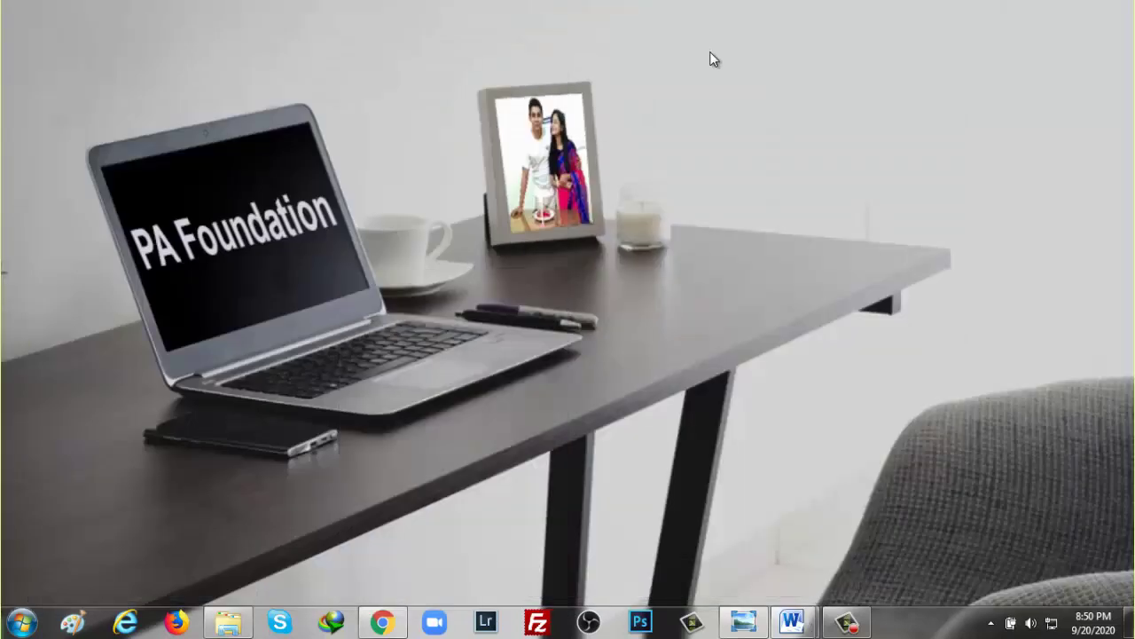